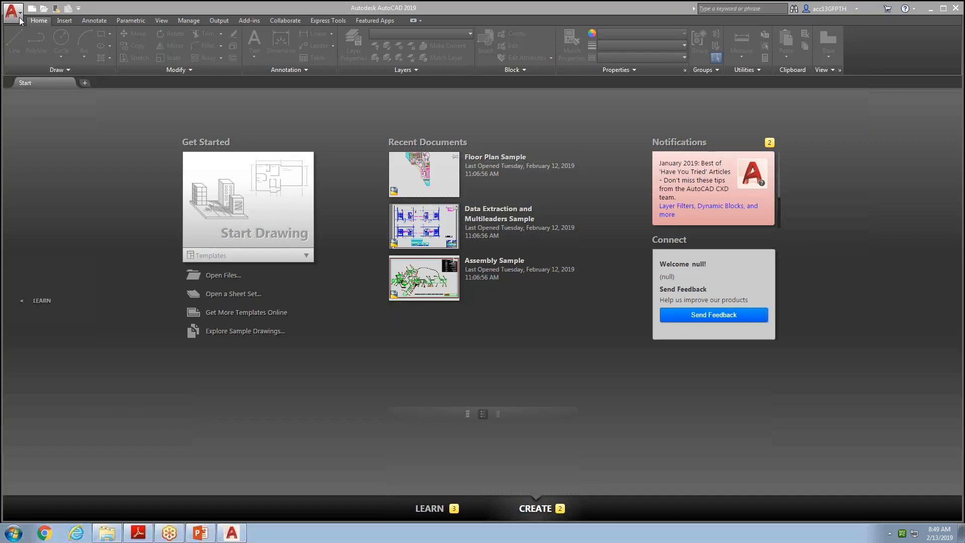
# Create a new drawing from the Drawing I Template file stored on the desktop.
pyautogui.click(20, 20)
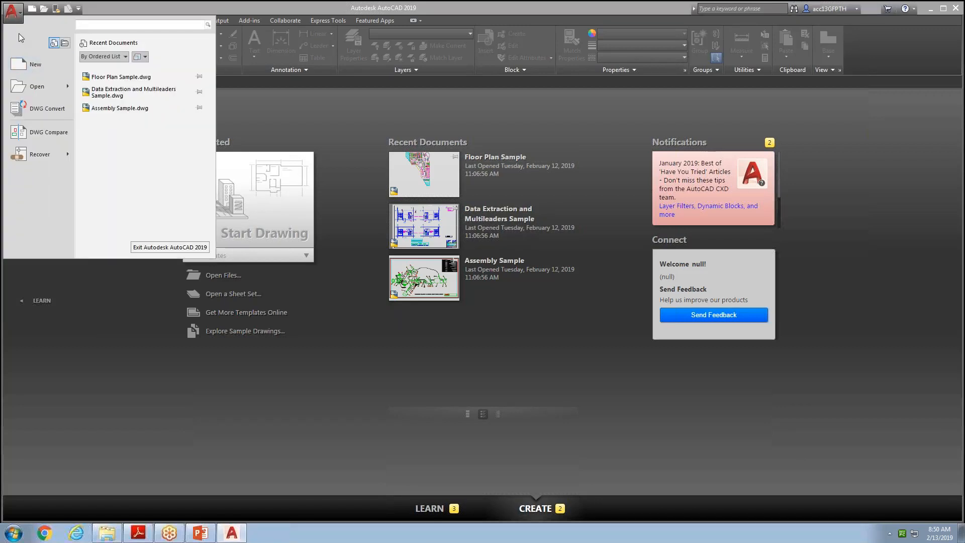
pyautogui.click(23, 65)
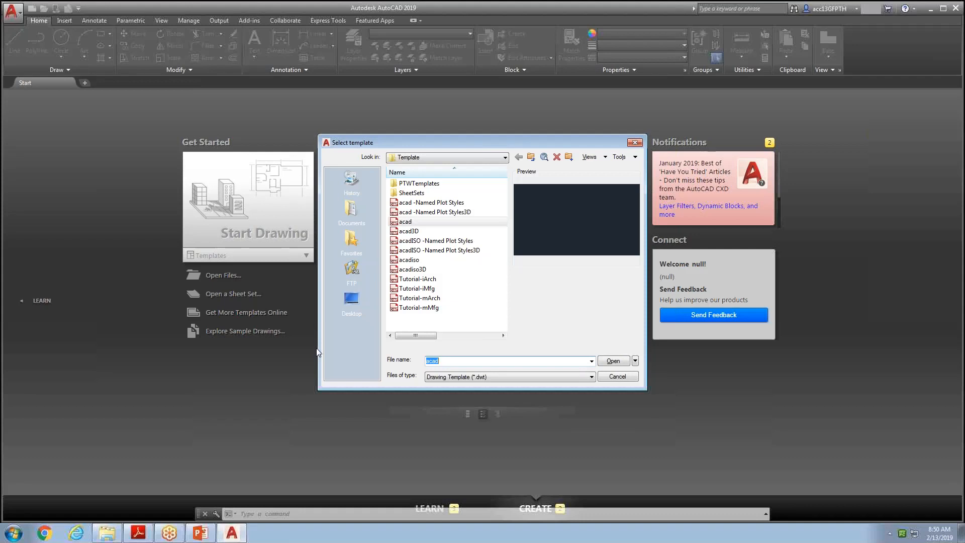
pyautogui.click(351, 305)
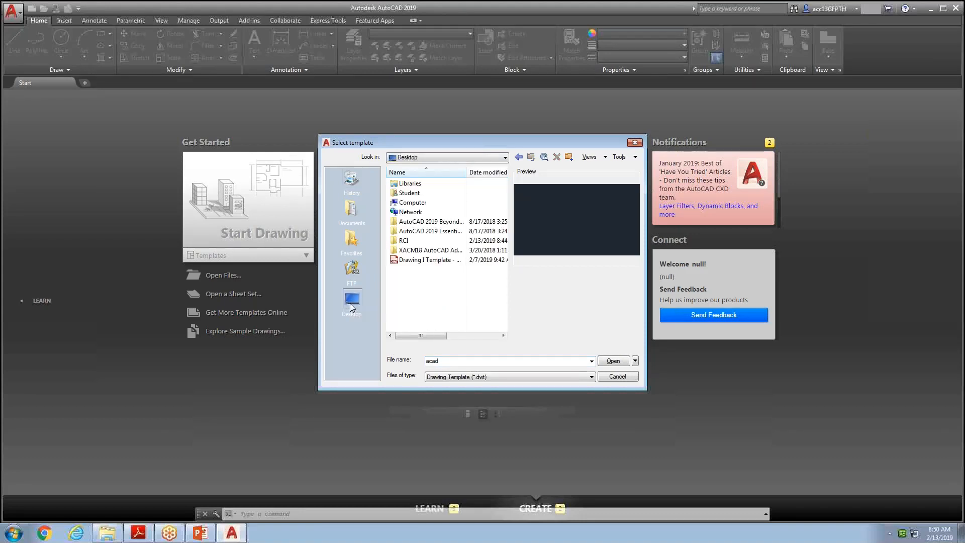
pyautogui.doubleClick(425, 261)
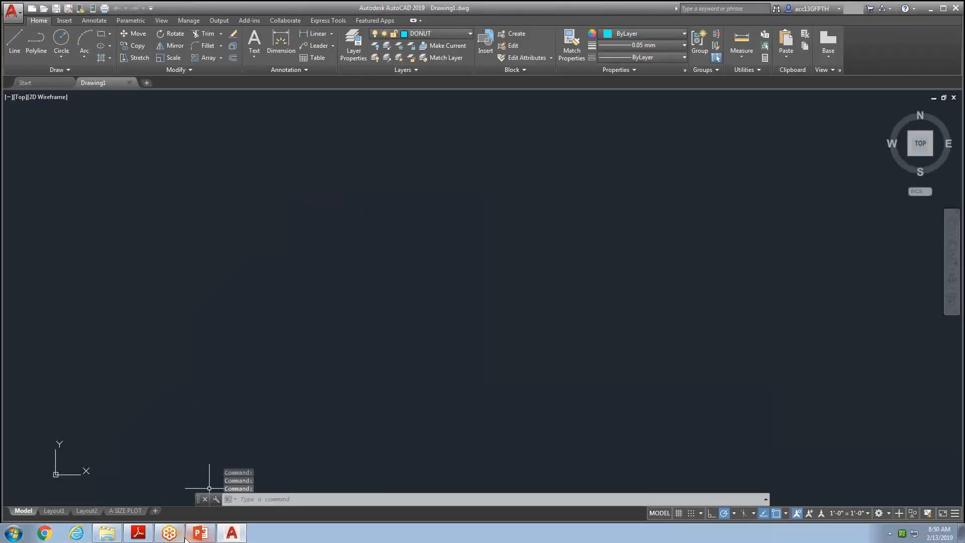
# Dock the command line below the drawing area and enlarge it to show four lines of command history.
pyautogui.moveTo(197, 503); pyautogui.dragTo(195, 503)
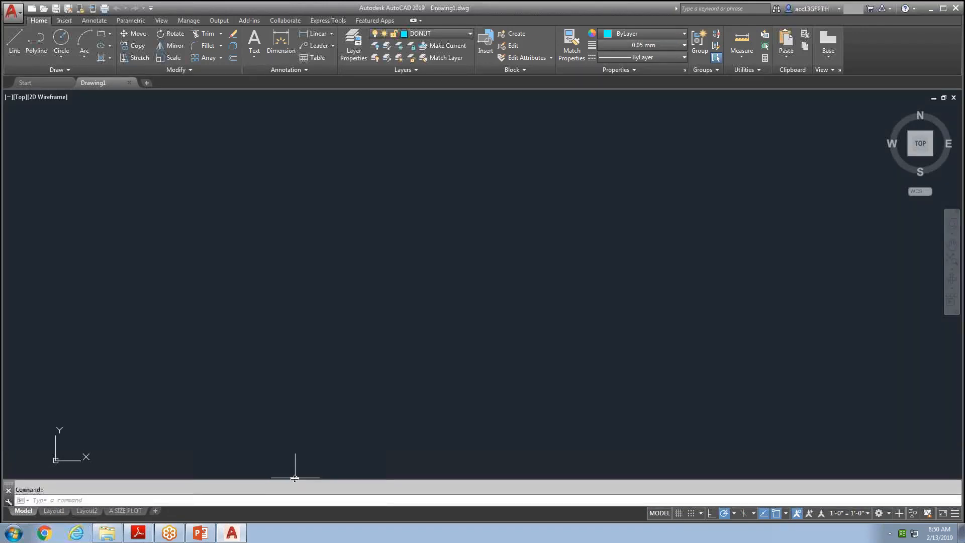
pyautogui.moveTo(294, 478); pyautogui.dragTo(295, 458)
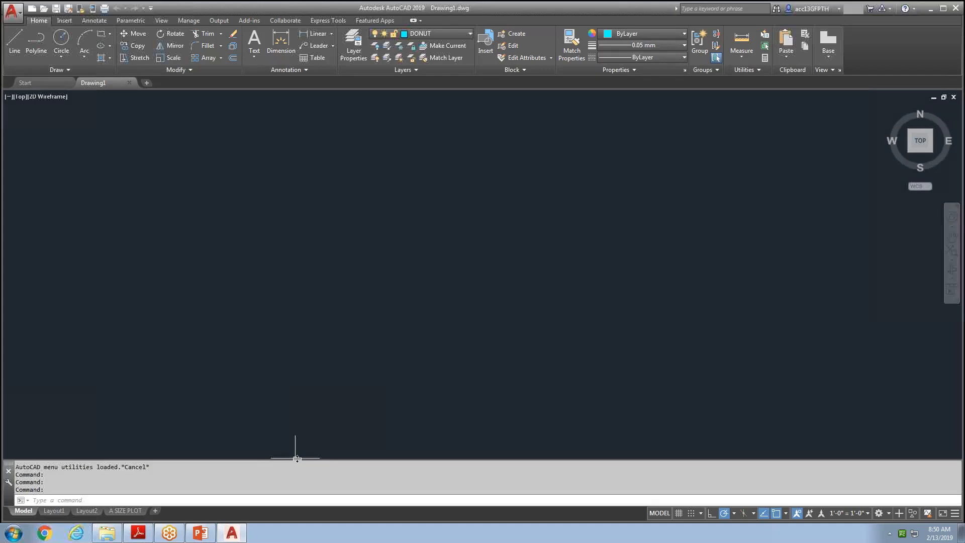
pyautogui.click(468, 34)
pyautogui.click(467, 36)
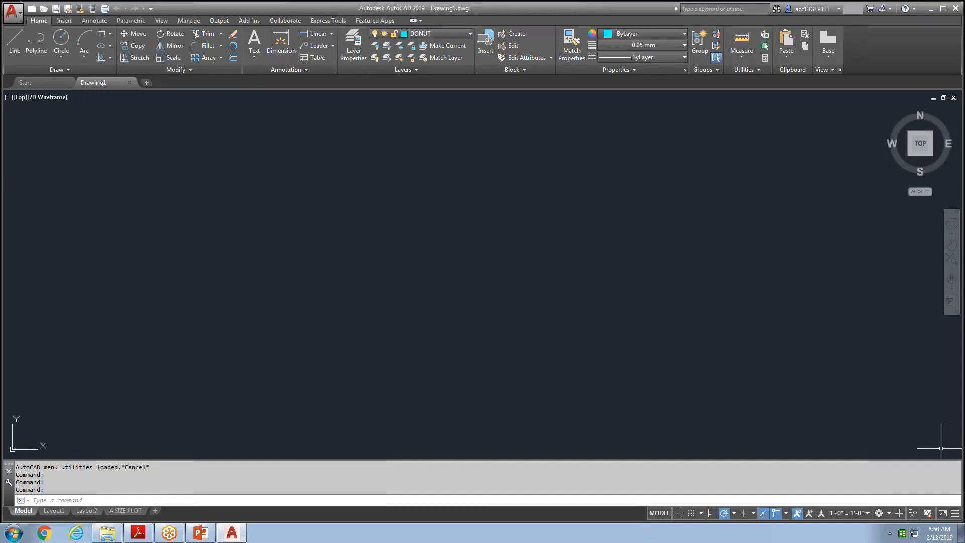
# Customize the status bar to also show Coordinates, Dynamic Input, LineWeight and Units.
pyautogui.click(954, 513)
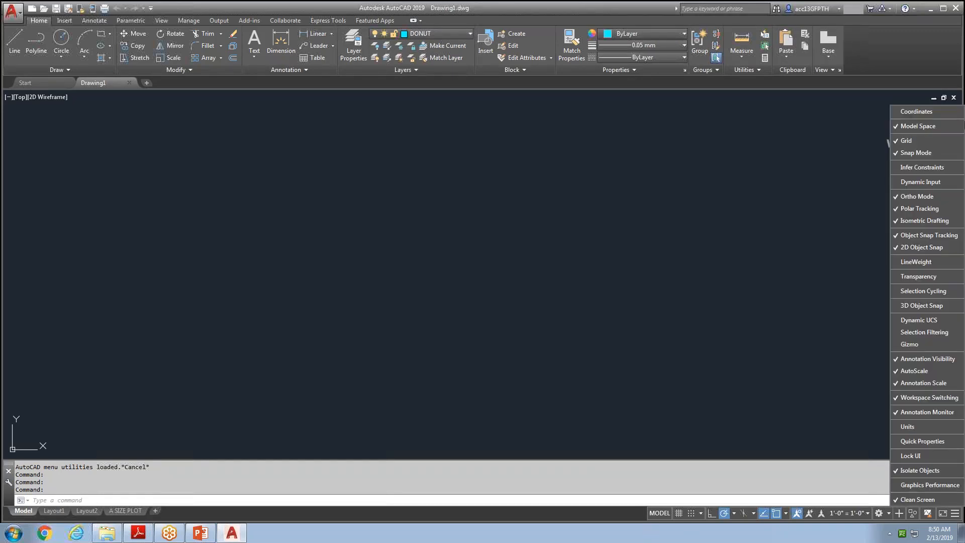
pyautogui.click(898, 111)
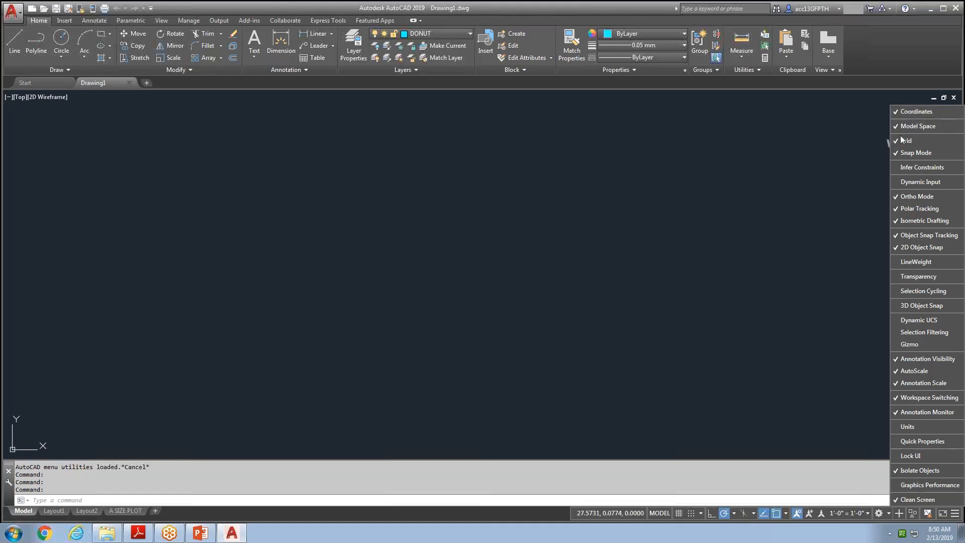
pyautogui.click(893, 182)
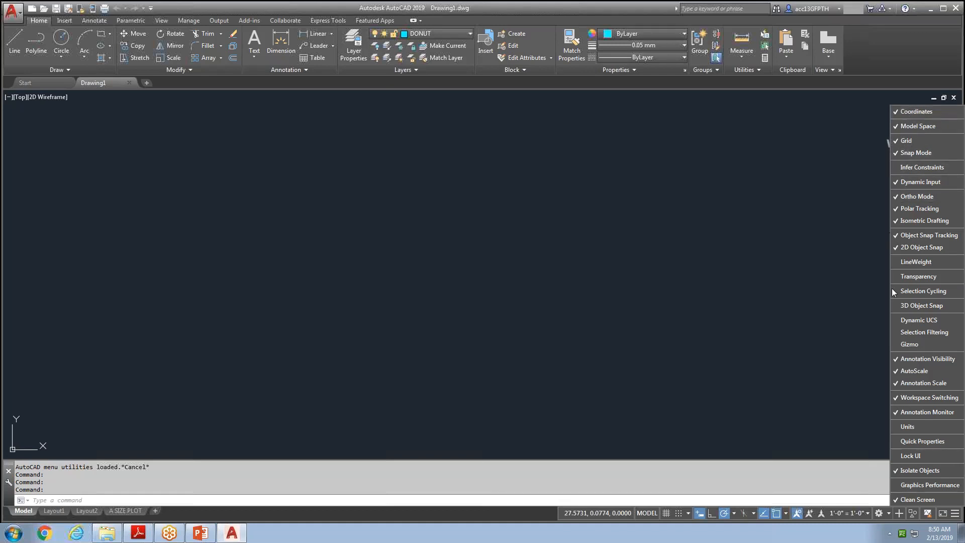
pyautogui.click(898, 262)
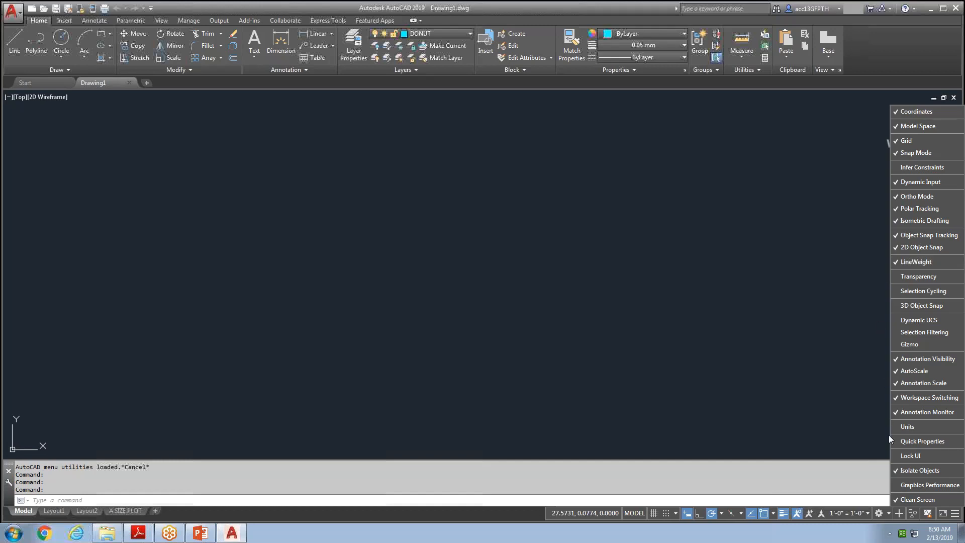
pyautogui.click(902, 426)
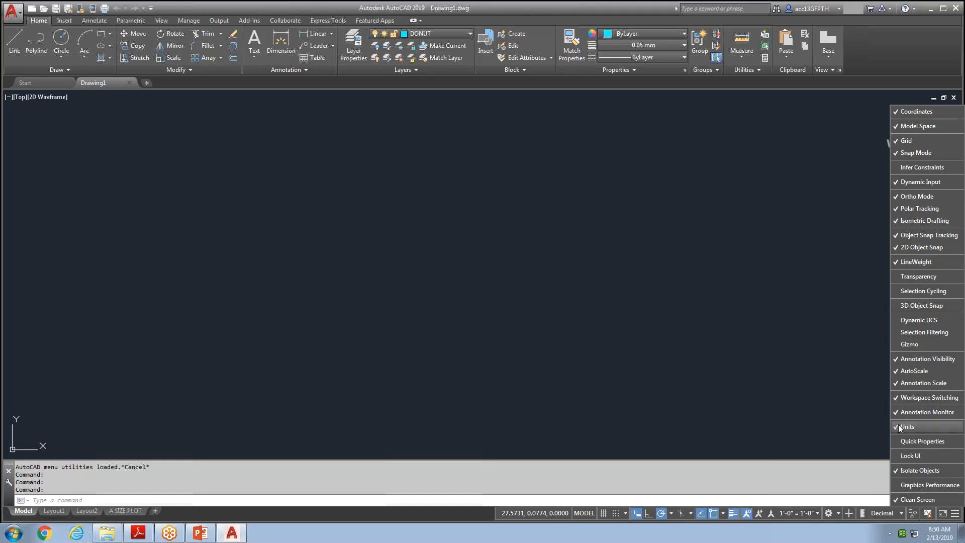
pyautogui.click(632, 388)
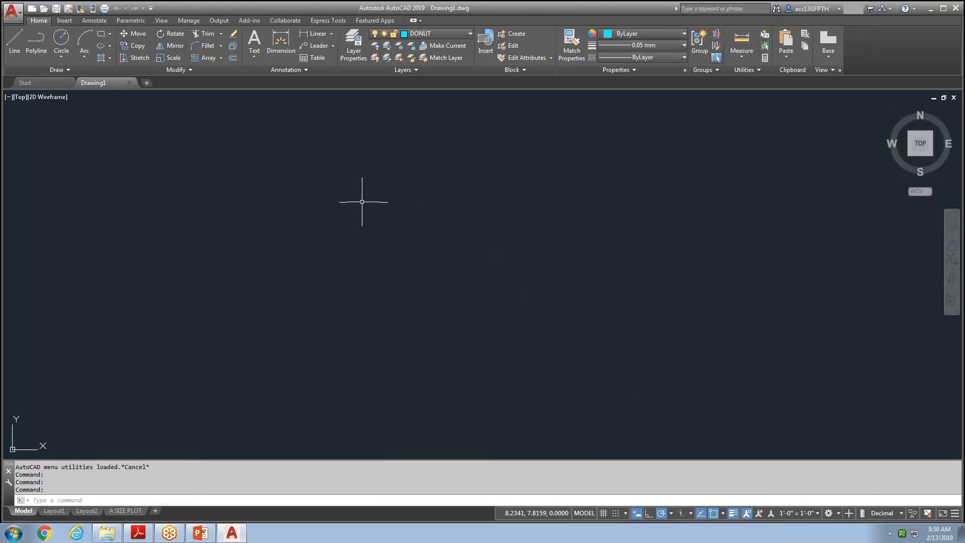
# Set the uniform background colour of the 2D model space to Black in the display options.
pyautogui.rightClick(313, 200)
pyautogui.click(343, 369)
pyautogui.click(344, 150)
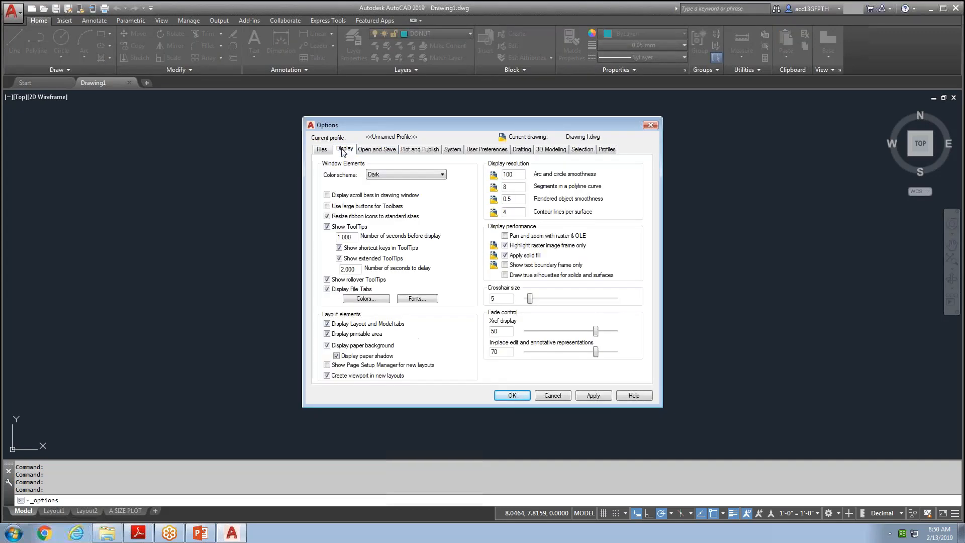
pyautogui.click(374, 298)
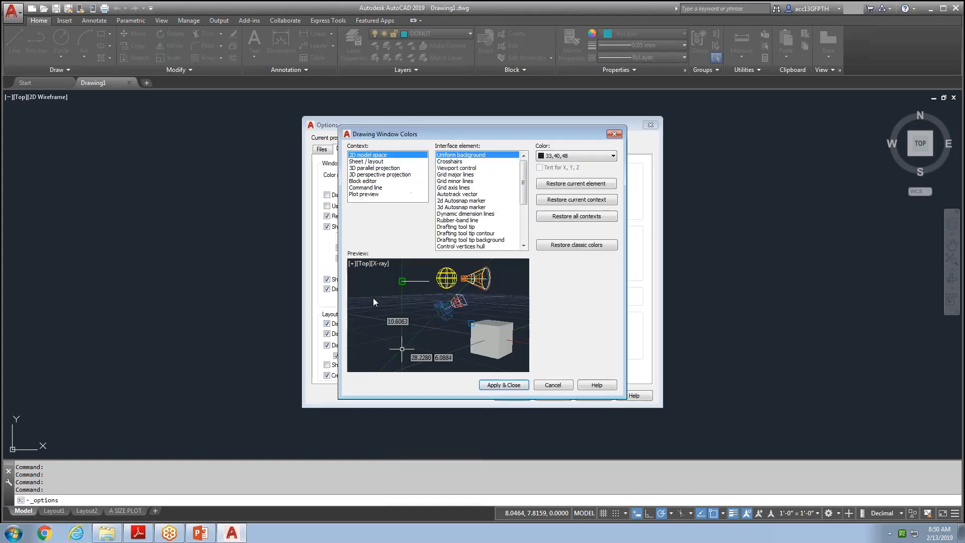
pyautogui.click(613, 157)
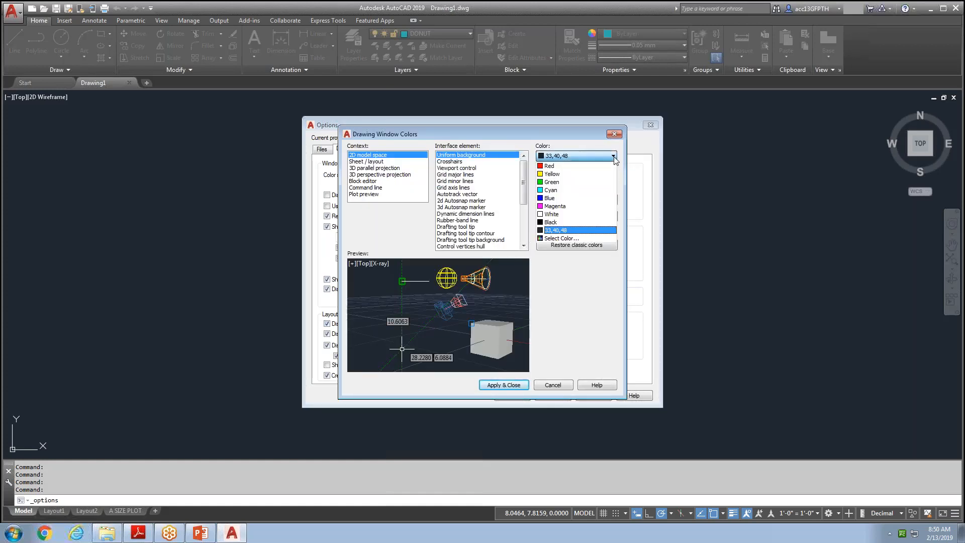
pyautogui.click(551, 222)
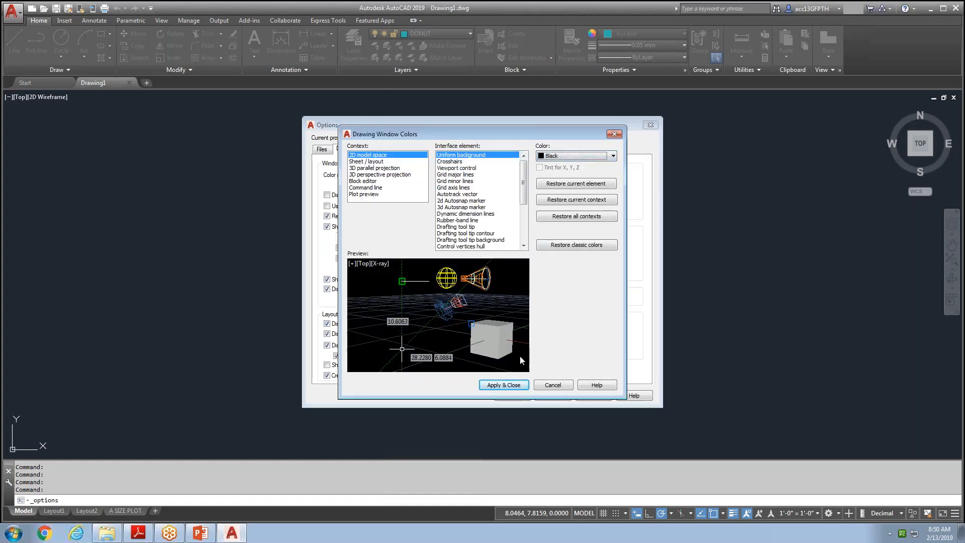
pyautogui.click(502, 385)
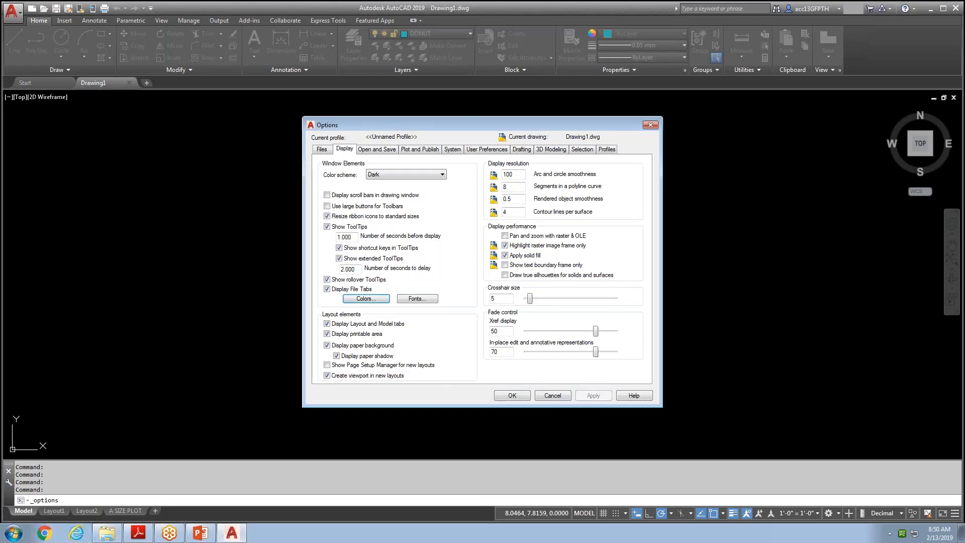
pyautogui.click(511, 395)
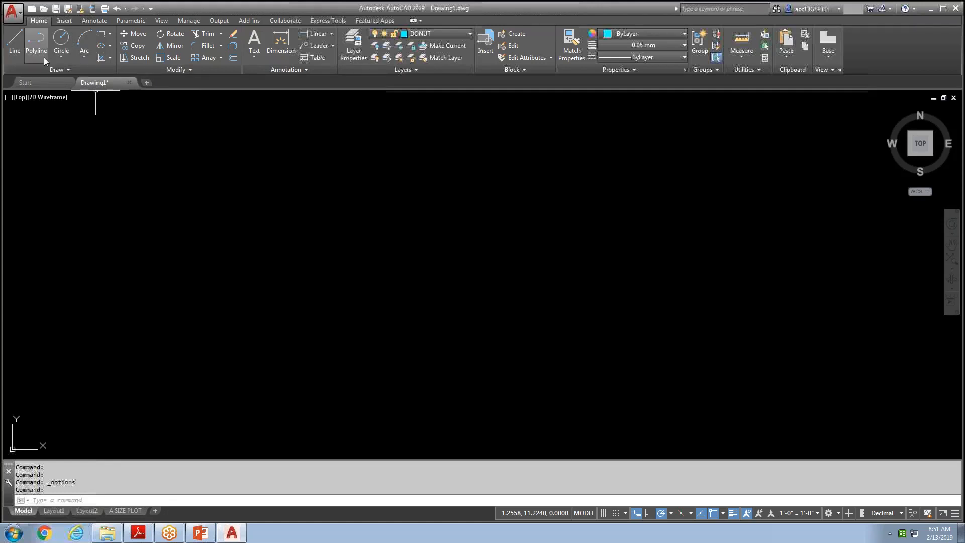
# Draw a donut with inside diameter 5.75 and outside diameter 6.00, centred at about (11.1, 5.3).
pyautogui.click(72, 71)
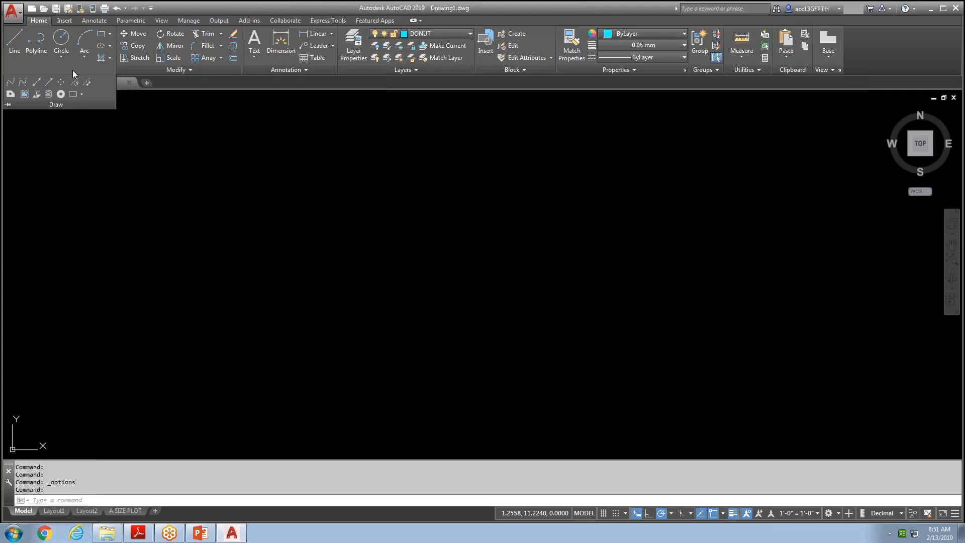
pyautogui.click(60, 94)
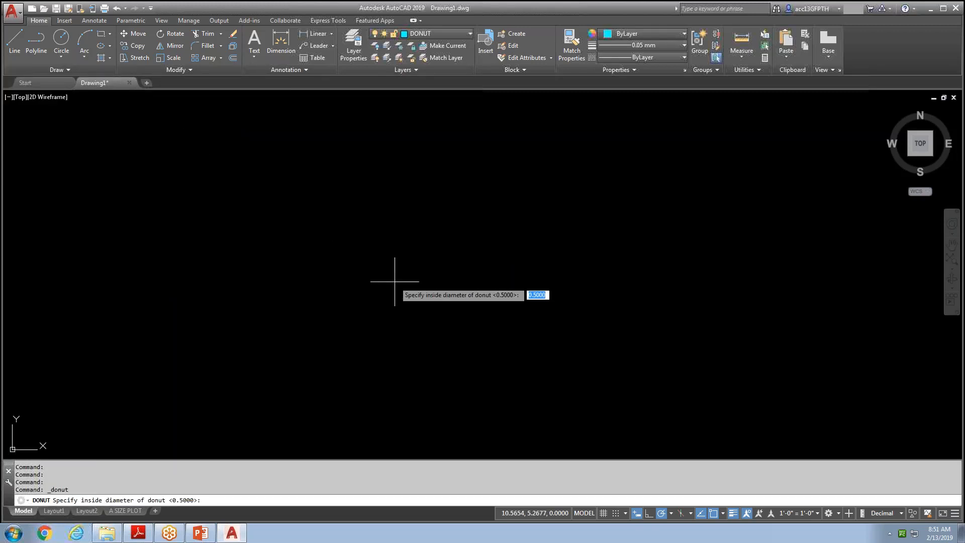
pyautogui.write('5.75')
pyautogui.press('Return')
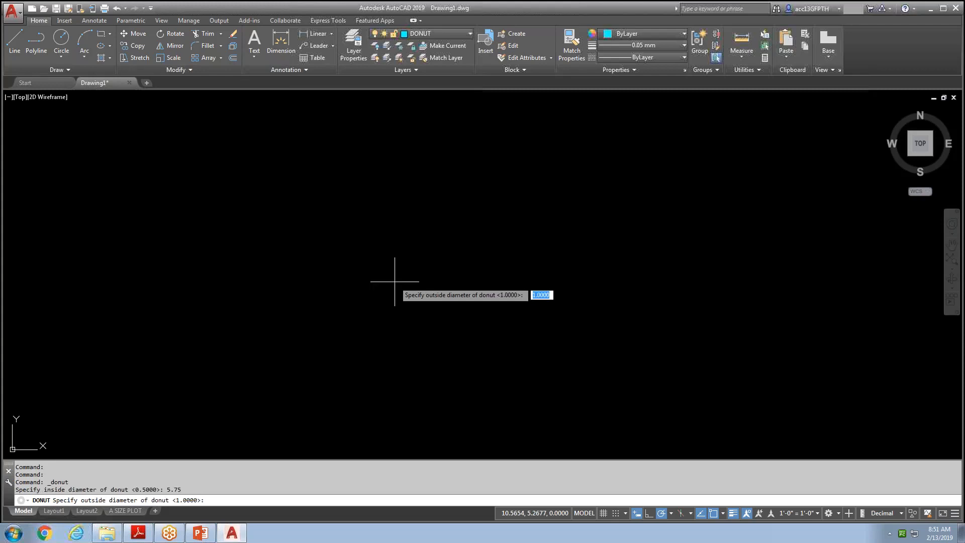
pyautogui.write('6.00')
pyautogui.press('Return')
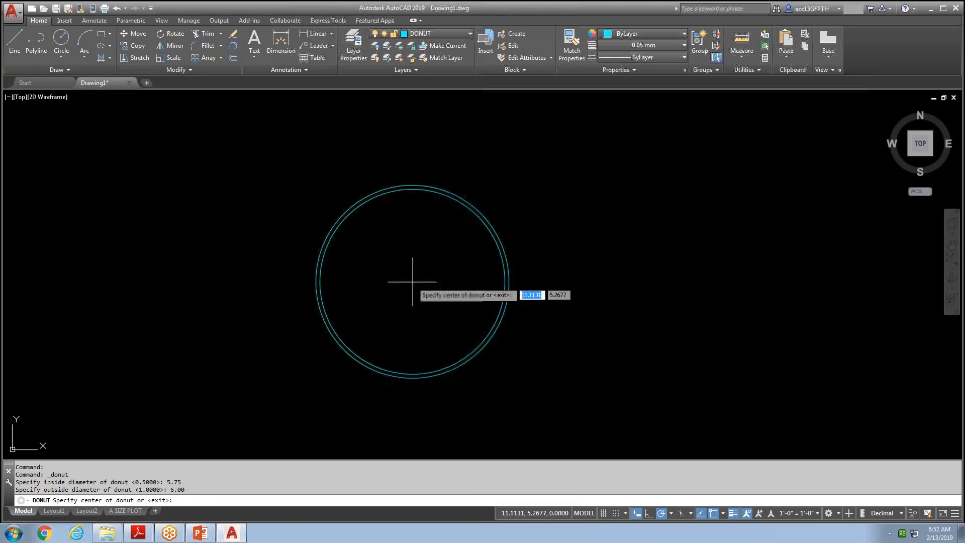
pyautogui.click(412, 281)
pyautogui.press('Escape')
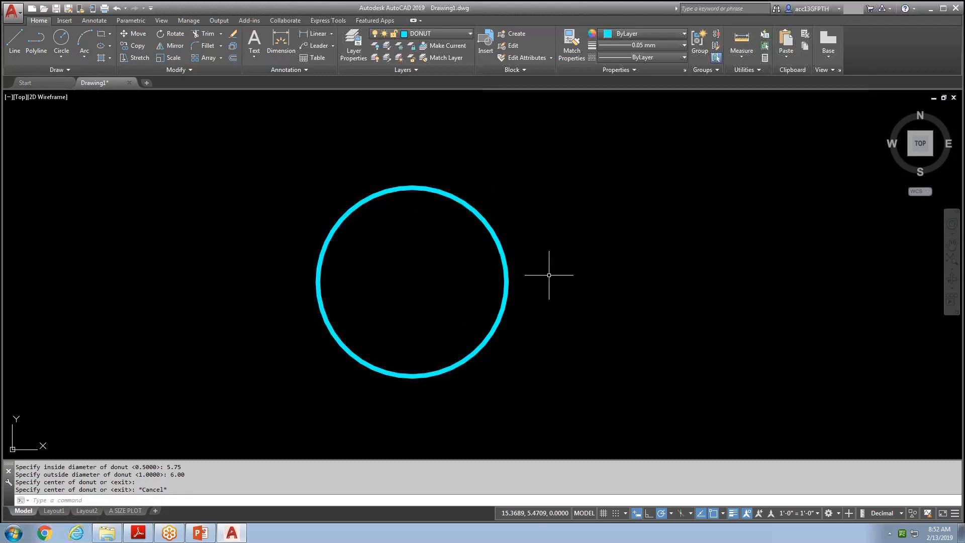
# Make CIRCLES the current layer and draw a circle of diameter 8.25 centred on the donut.
pyautogui.scroll(2, 549, 274)
pyautogui.scroll(-2, 549, 274)
pyautogui.moveTo(548, 275); pyautogui.dragTo(615, 270, button='middle')
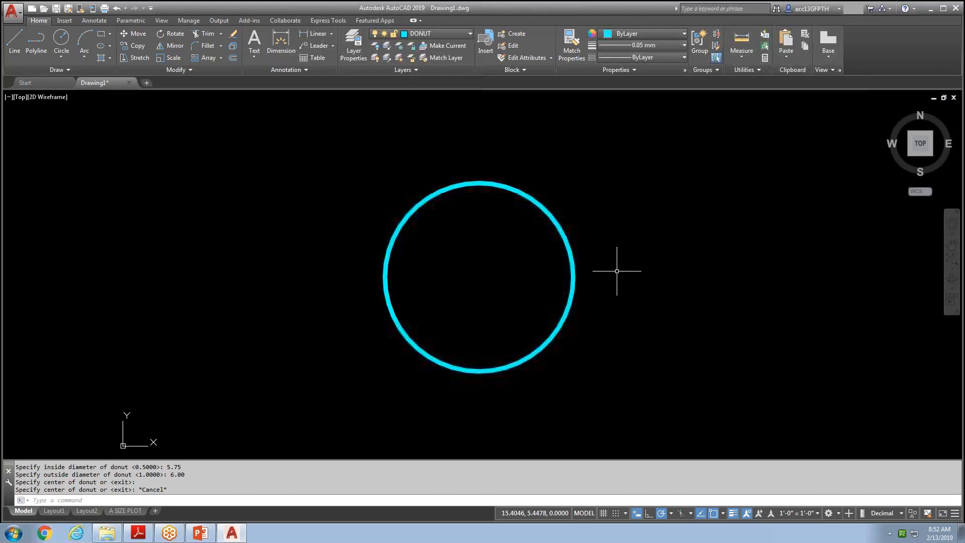
pyautogui.click(470, 34)
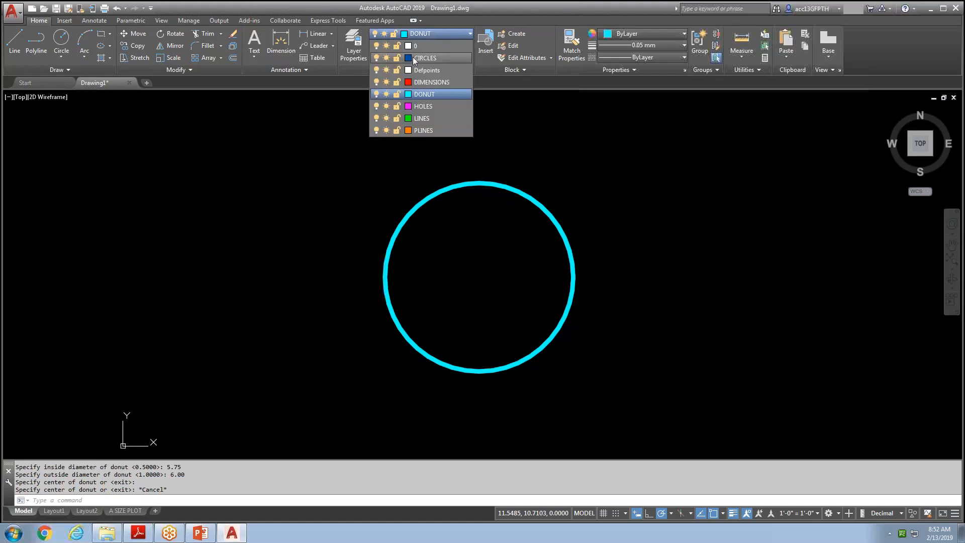
pyautogui.click(414, 58)
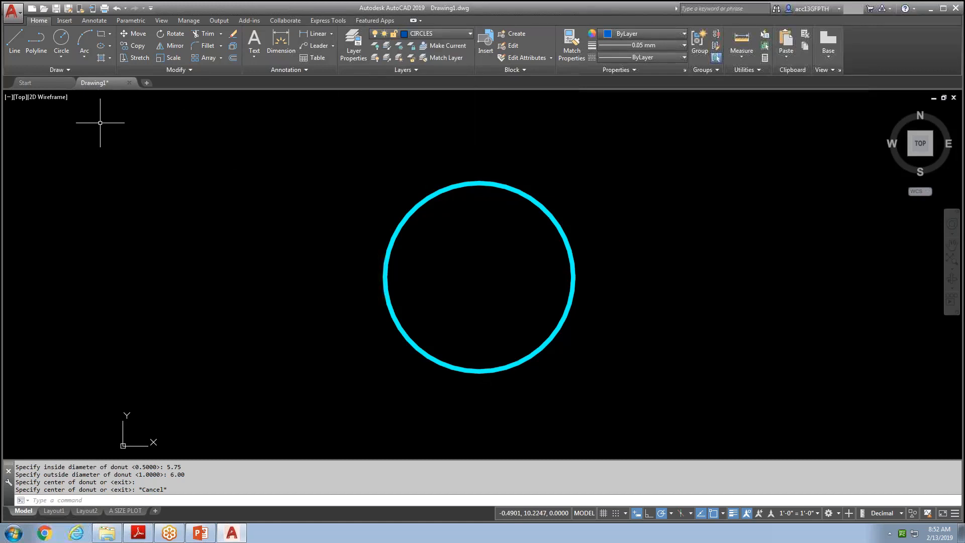
pyautogui.click(61, 57)
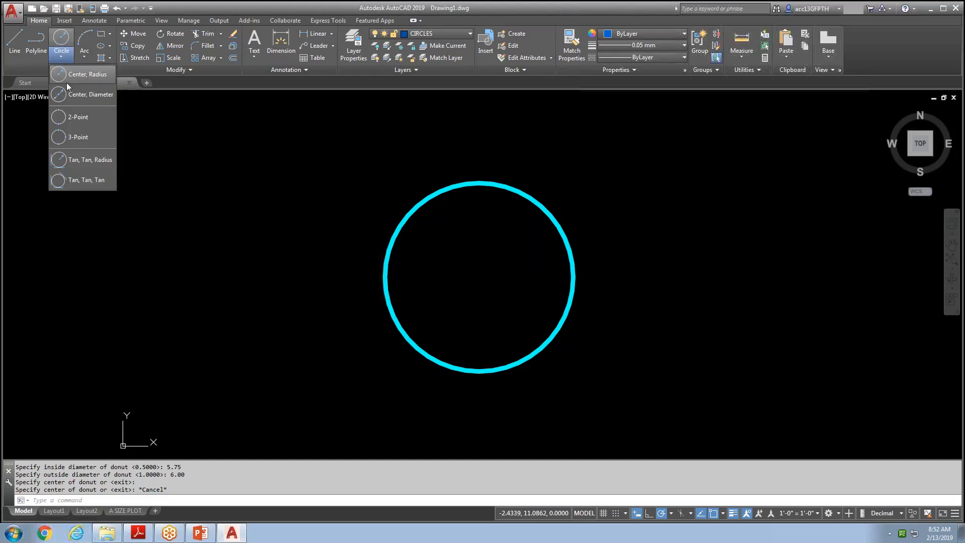
pyautogui.click(71, 101)
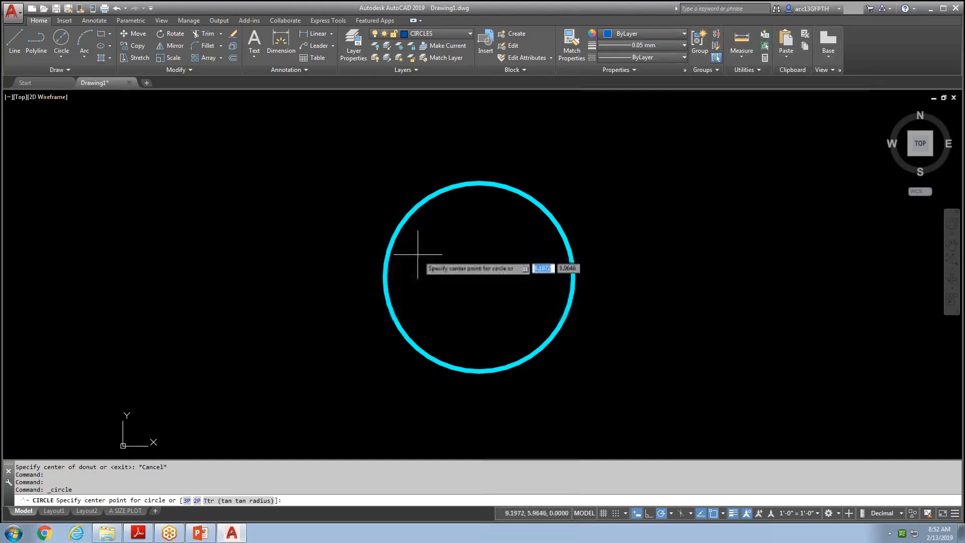
pyautogui.click(479, 276)
pyautogui.write('8.25')
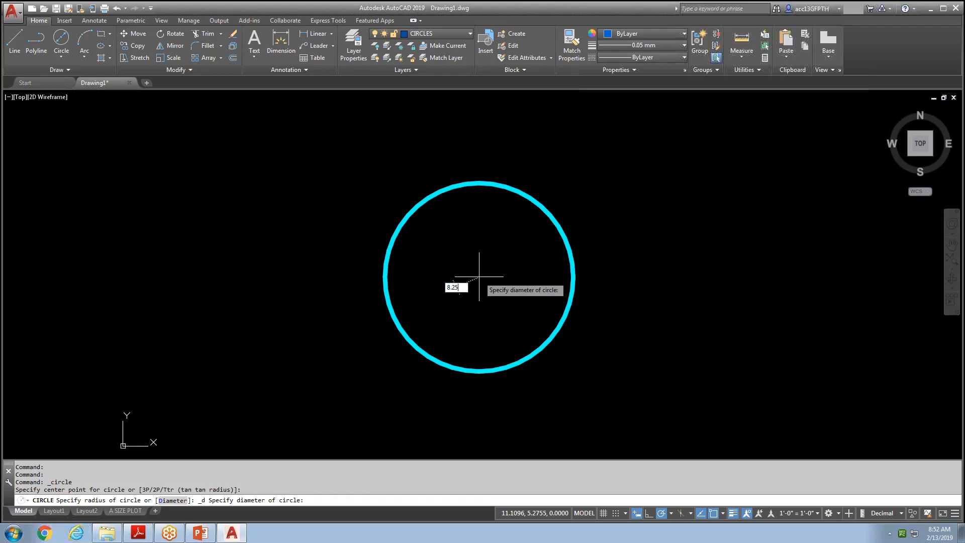
pyautogui.press('Return')
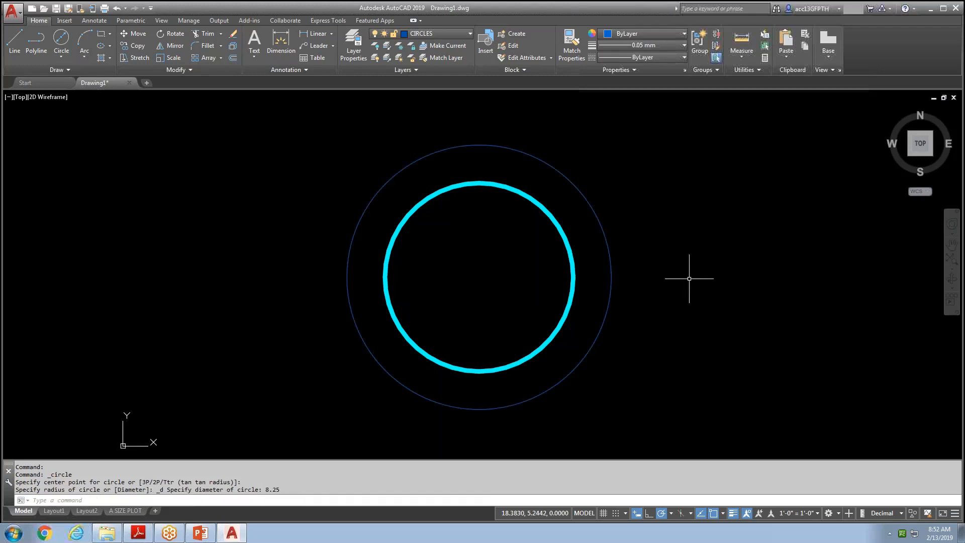
# Draw another circle concentric with the donut, using the Diameter option with a value of 7.25.
pyautogui.rightClick(147, 166)
pyautogui.click(157, 171)
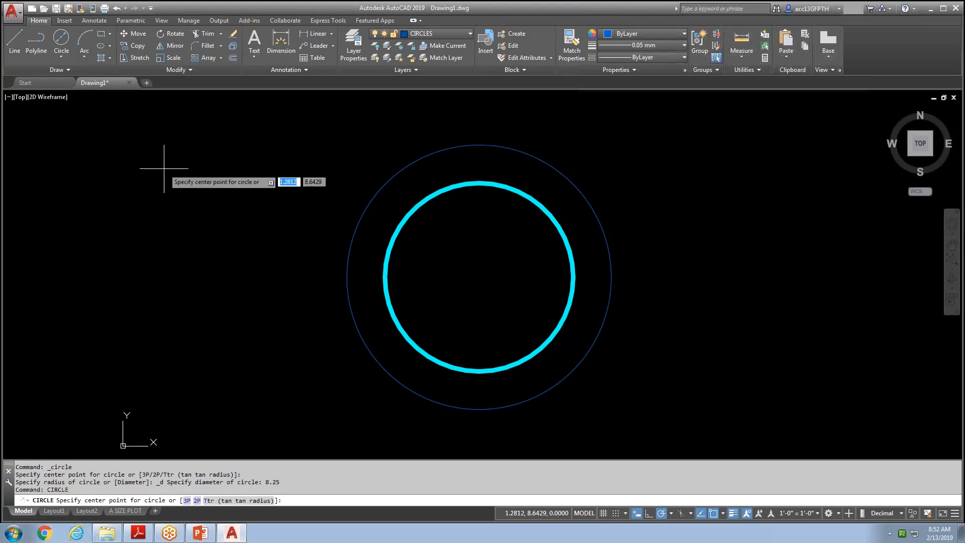
pyautogui.click(479, 277)
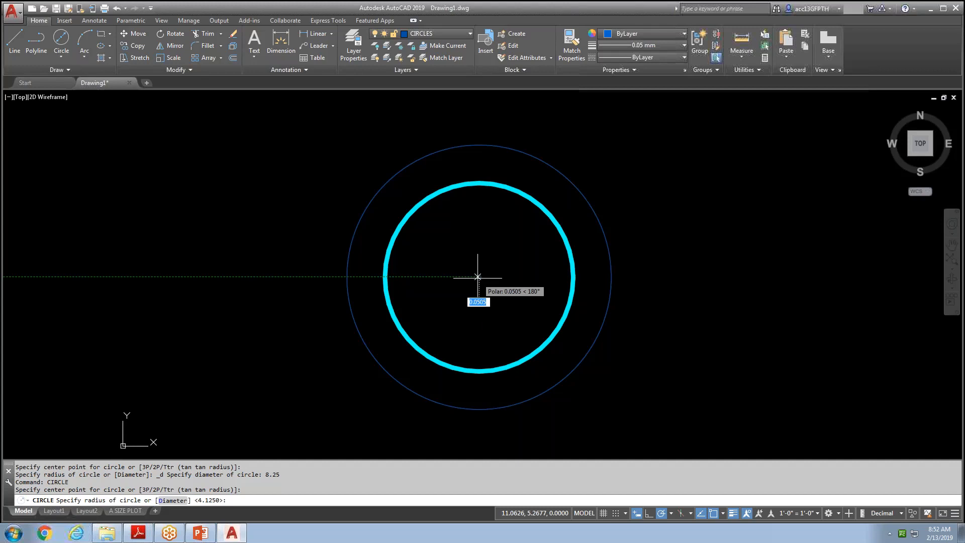
pyautogui.write('d')
pyautogui.press('Return')
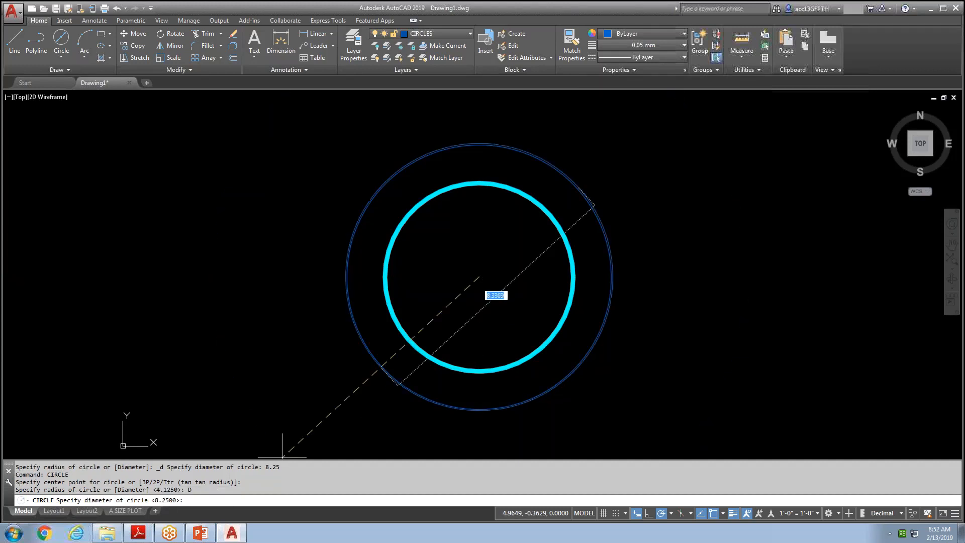
pyautogui.write('7.25')
pyautogui.press('Return')
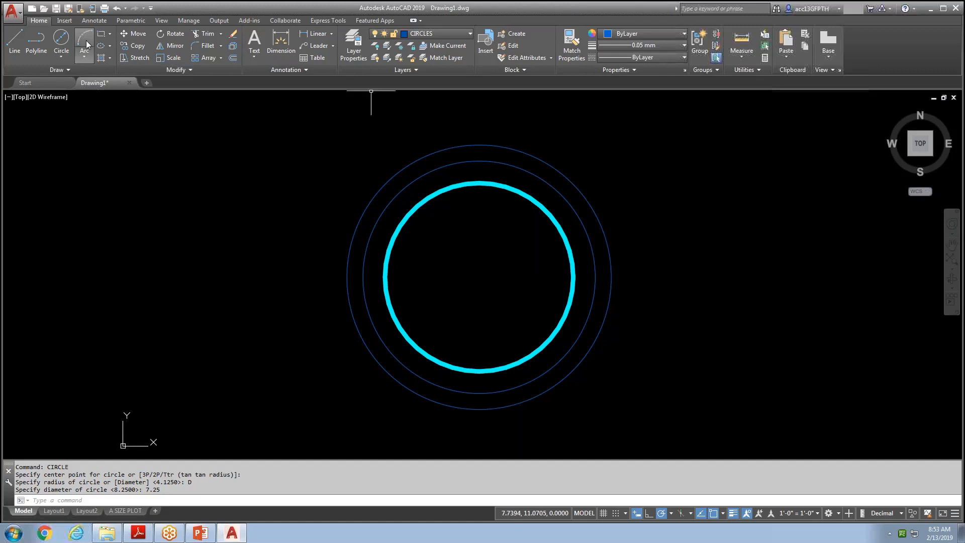
# Draw a circle of diameter 4.5 concentric with the donut, inside it, using the Center, Diameter method.
pyautogui.click(62, 56)
pyautogui.click(83, 95)
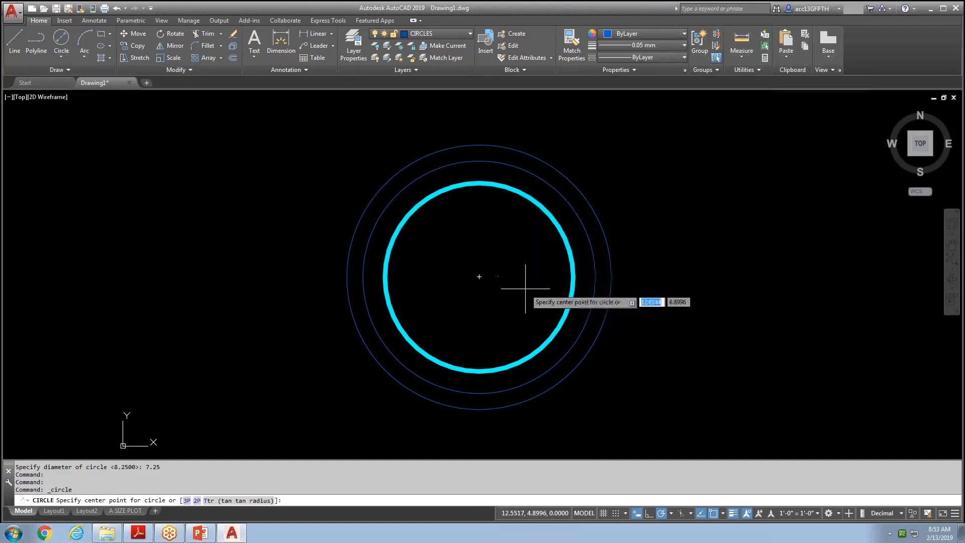
pyautogui.click(478, 276)
pyautogui.write('4.5')
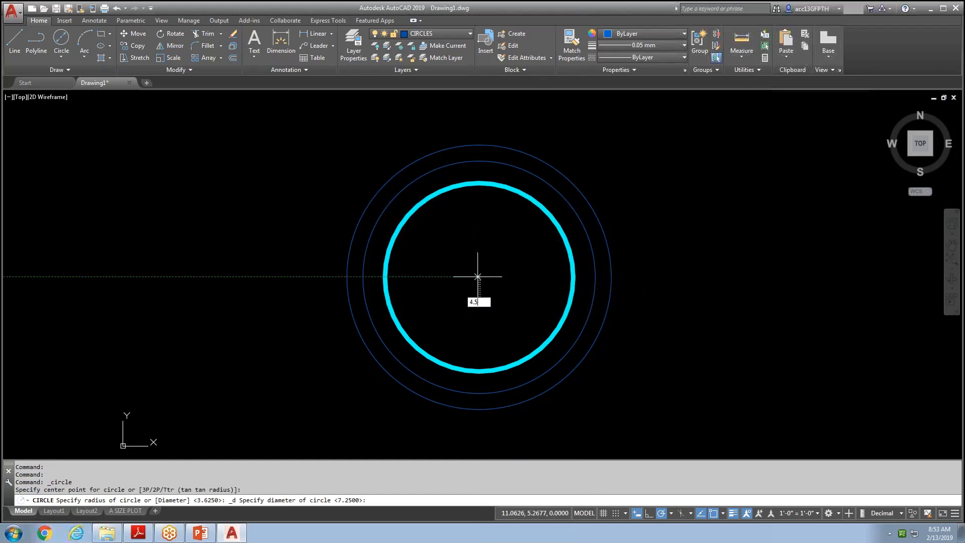
pyautogui.press('Return')
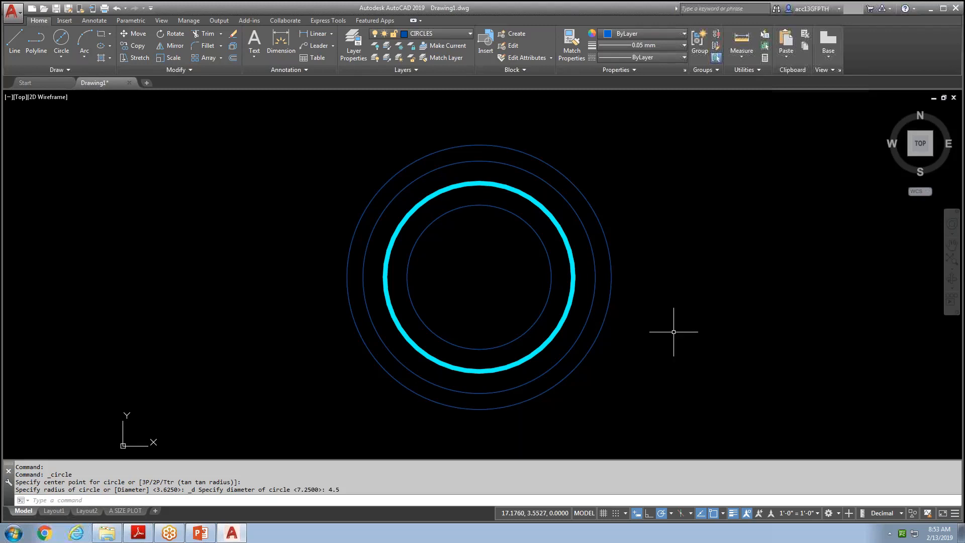
pyautogui.scroll(2, 674, 330)
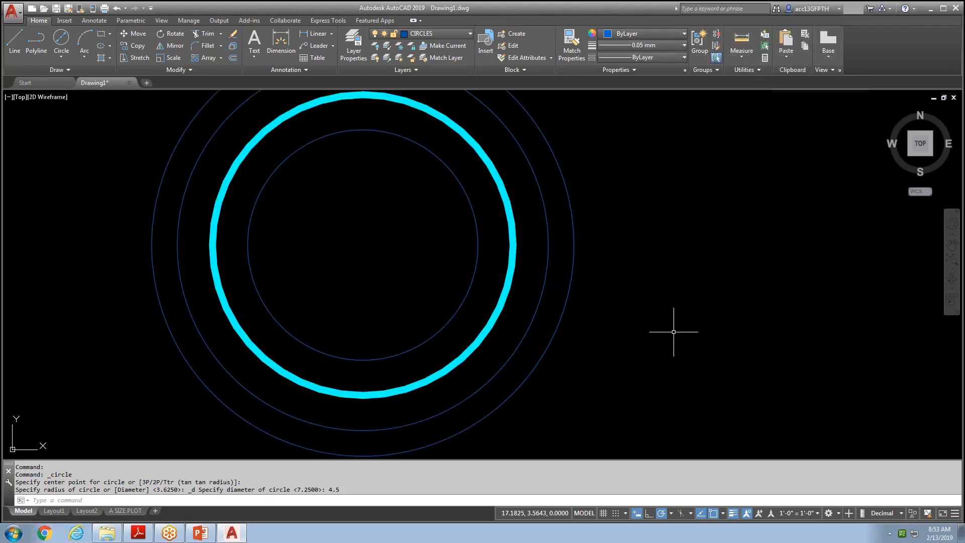
pyautogui.scroll(-2, 674, 330)
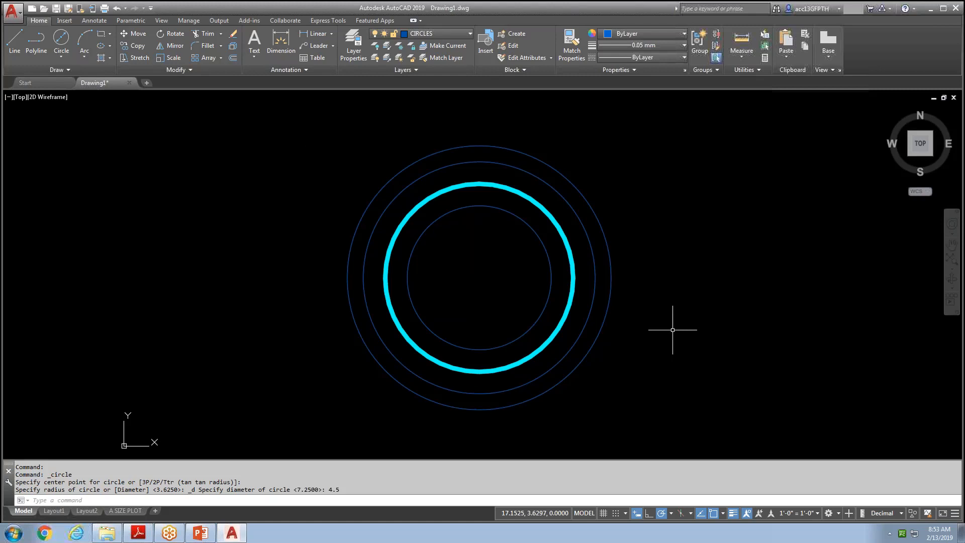
# Make PLINES the current layer.
pyautogui.click(470, 35)
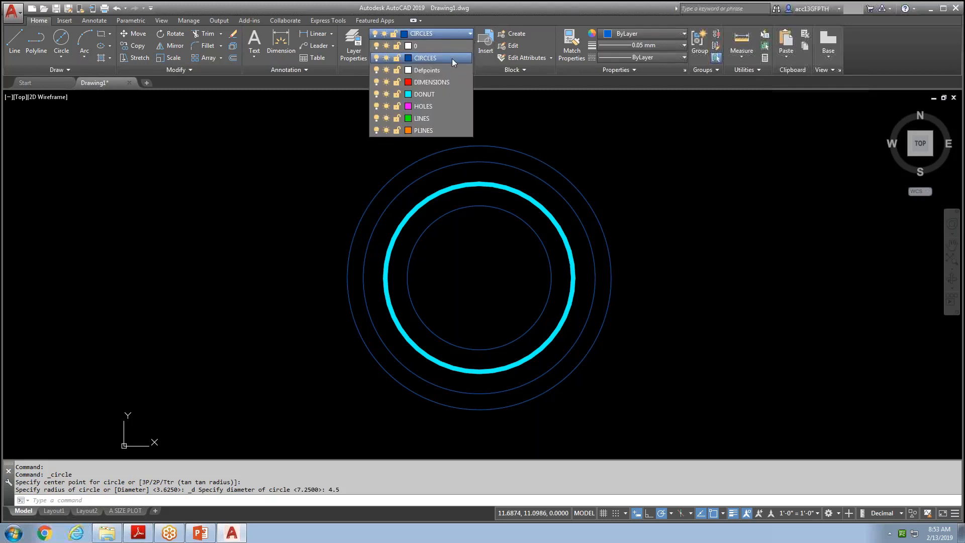
pyautogui.click(439, 128)
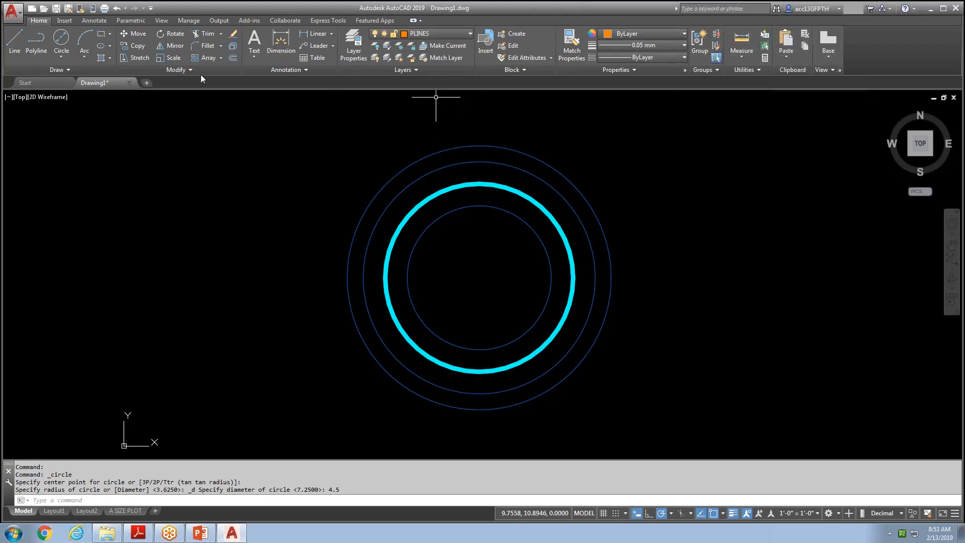
# Draw an open zigzag polyline of five segments to the right of the circles.
pyautogui.click(36, 45)
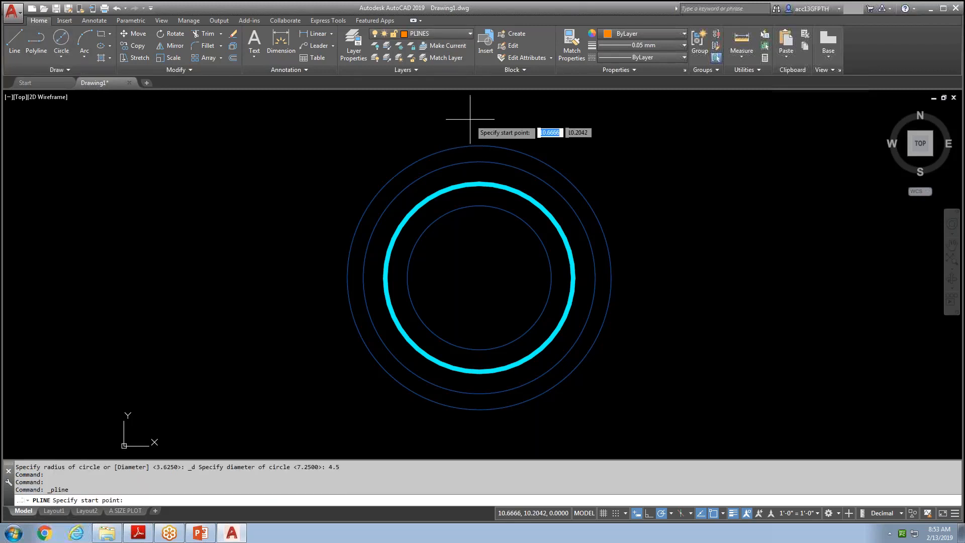
pyautogui.click(617, 121)
pyautogui.click(681, 170)
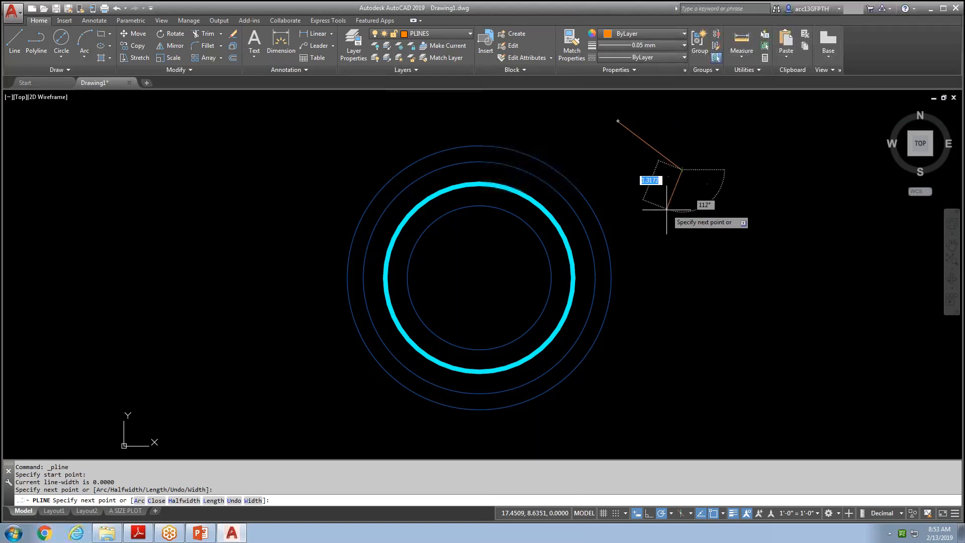
pyautogui.click(661, 220)
pyautogui.click(703, 264)
pyautogui.click(678, 317)
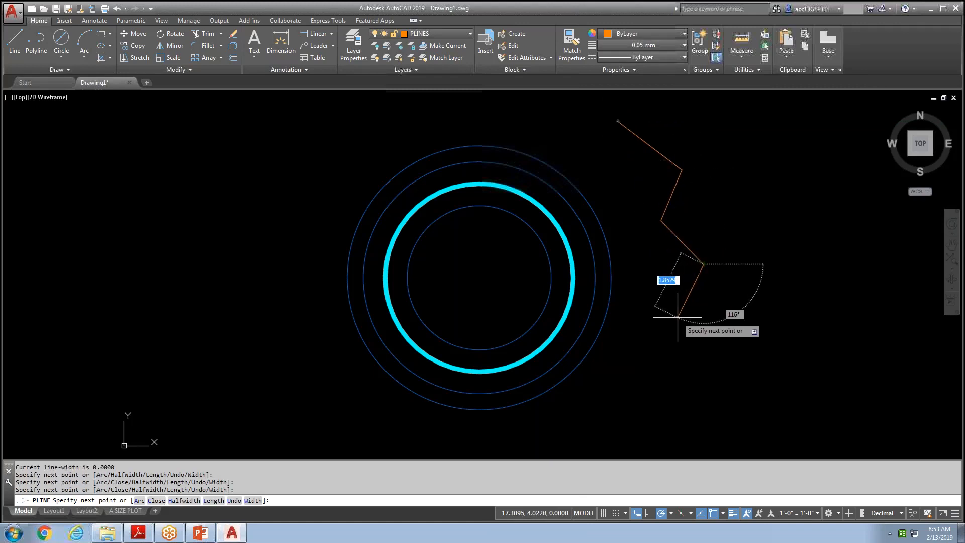
pyautogui.click(706, 355)
pyautogui.press('Escape')
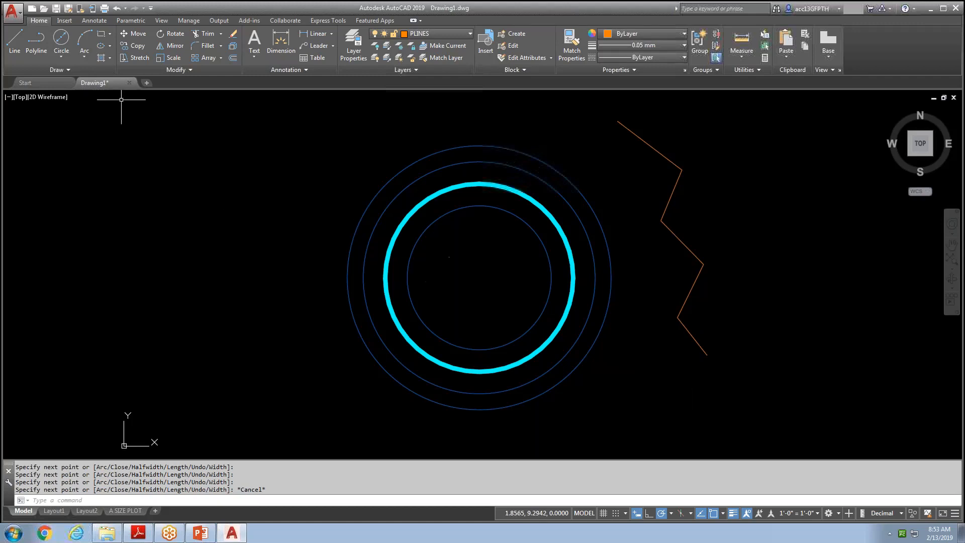
# Draw three connected zigzag segments with the Line command to the left of the circles.
pyautogui.click(15, 40)
pyautogui.click(204, 135)
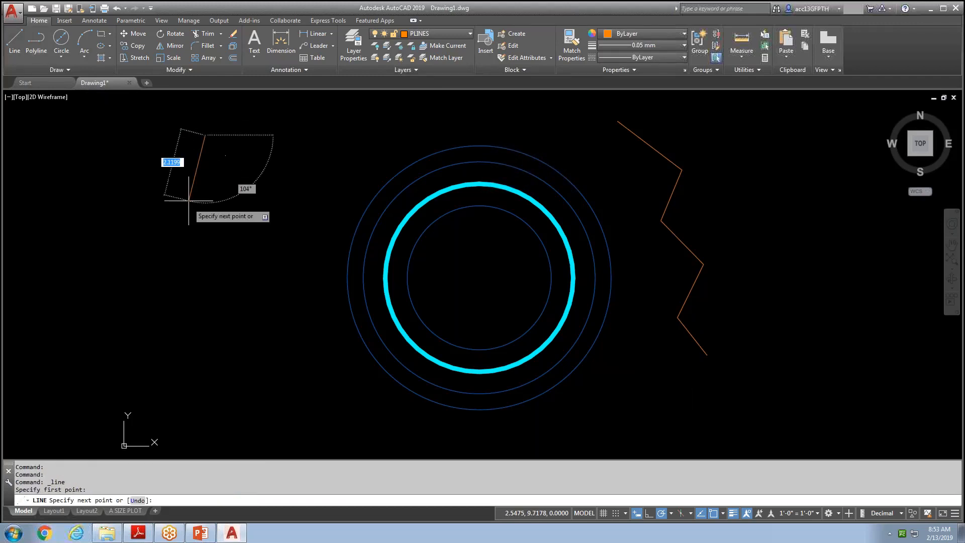
pyautogui.click(184, 221)
pyautogui.click(201, 282)
pyautogui.click(169, 329)
pyautogui.press('Escape')
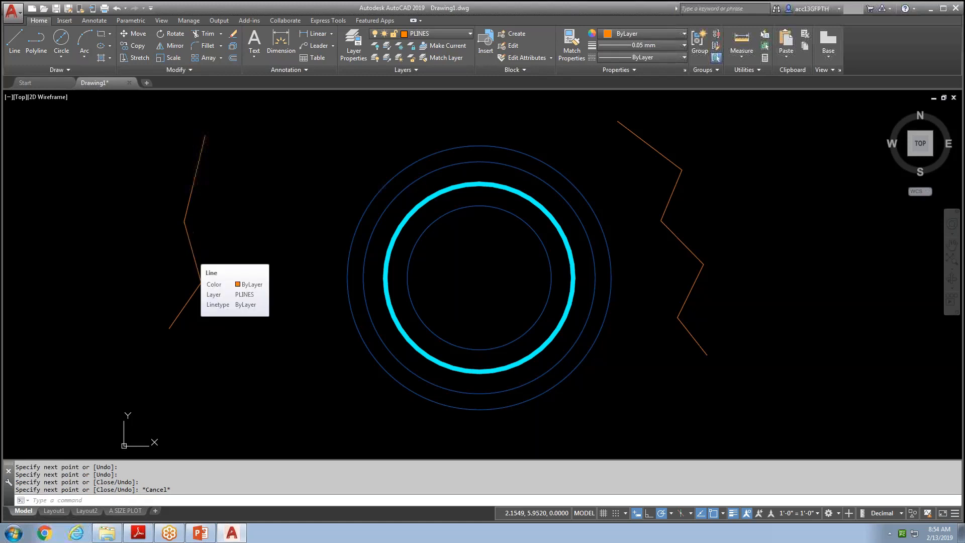
# Compare how the separate line segments and the zigzag polyline select, clearing each selection.
pyautogui.click(194, 256)
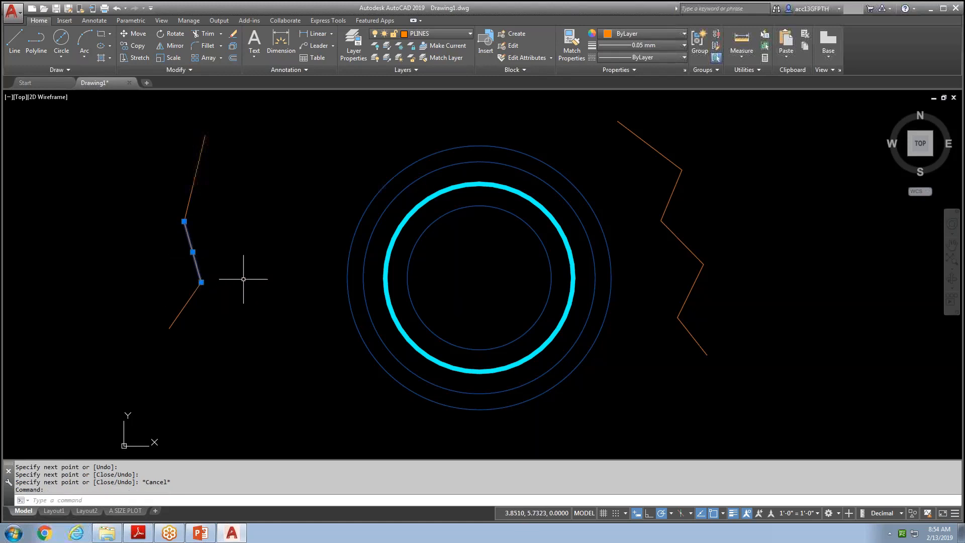
pyautogui.click(188, 203)
pyautogui.press('Escape')
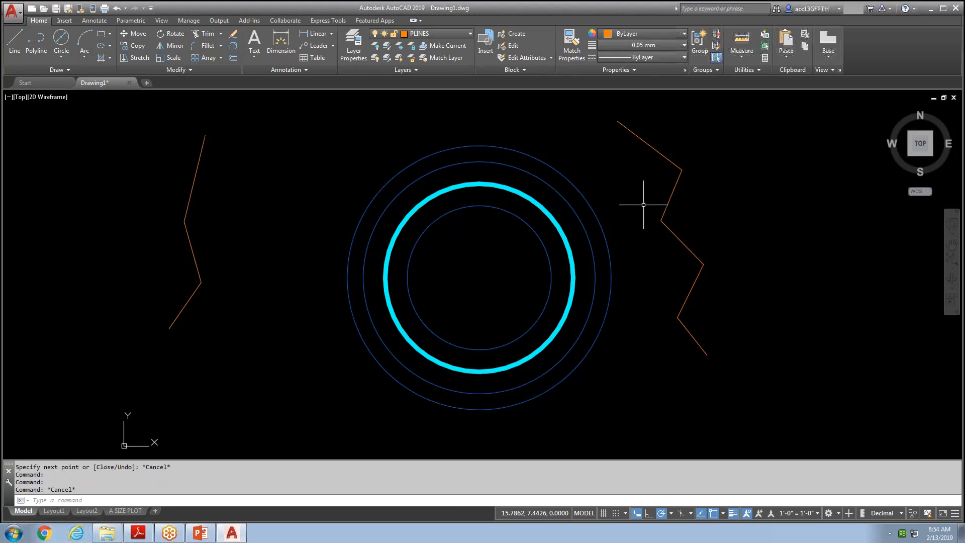
pyautogui.click(674, 191)
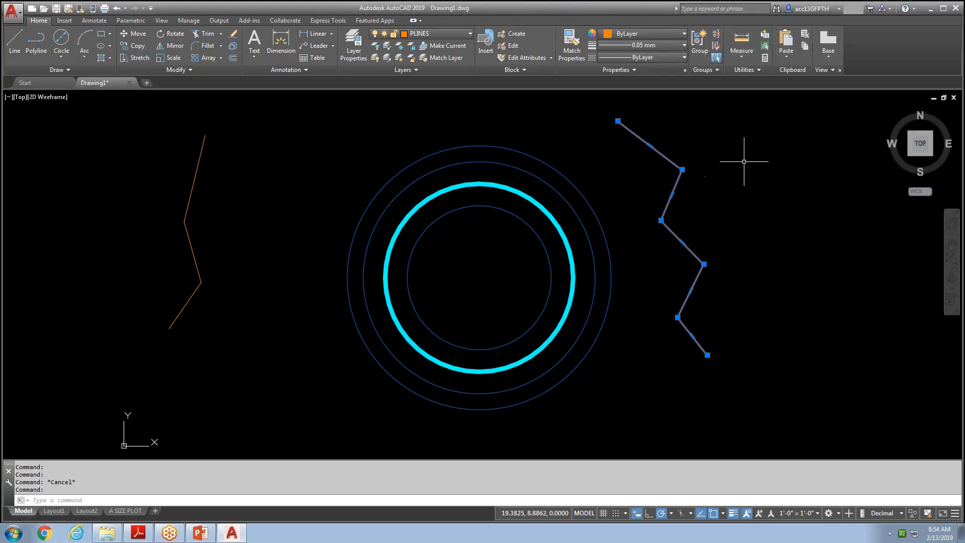
pyautogui.press('Escape')
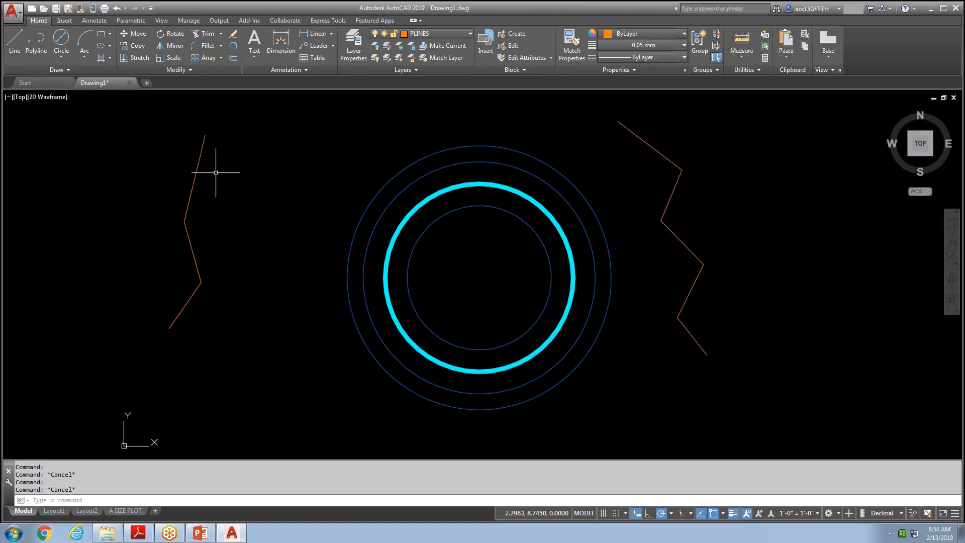
# Erase the three connected line segments to the left of the circles.
pyautogui.click(232, 173)
pyautogui.click(152, 379)
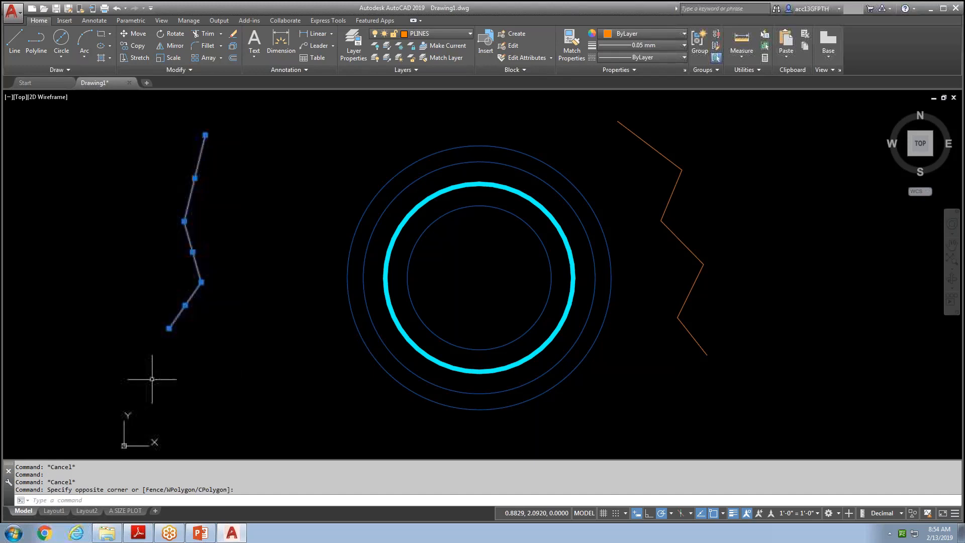
pyautogui.press('Delete')
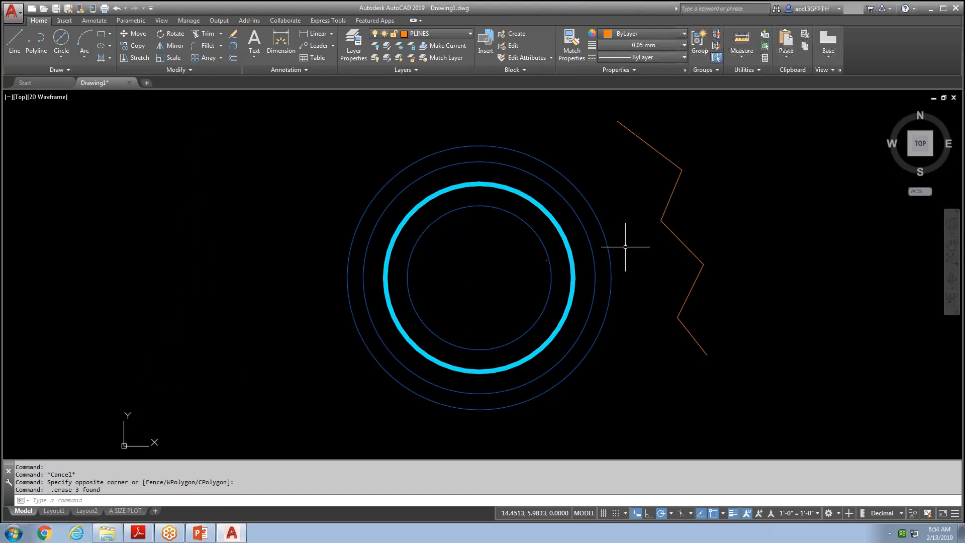
# Set the zigzag polyline's width to .05 for all segments with Polyline Edit and erase the polyline.
pyautogui.doubleClick(680, 238)
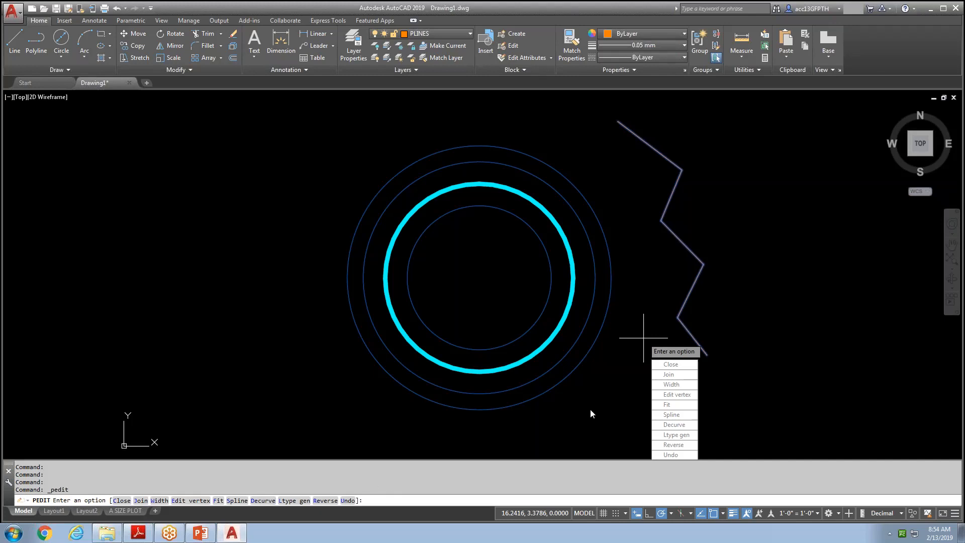
pyautogui.click(671, 384)
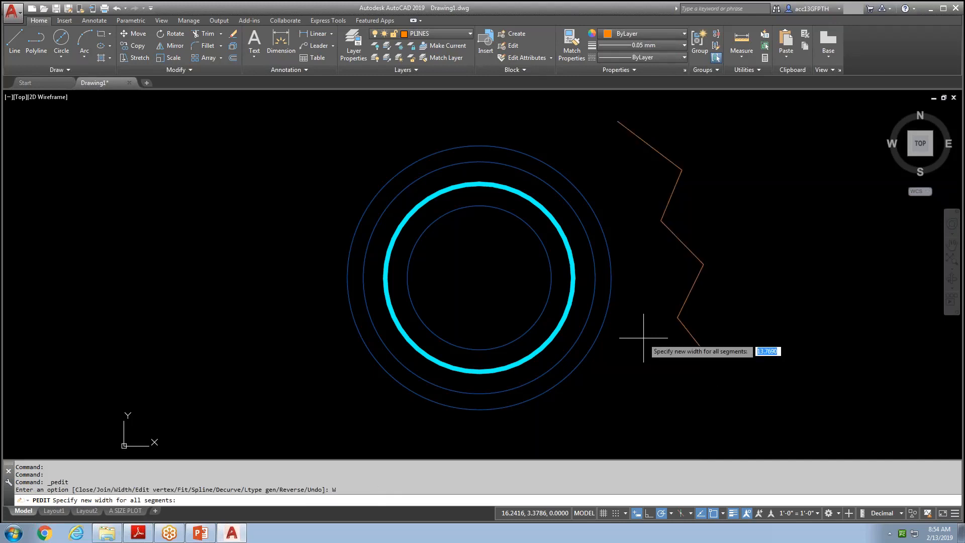
pyautogui.write('.05')
pyautogui.press('Return')
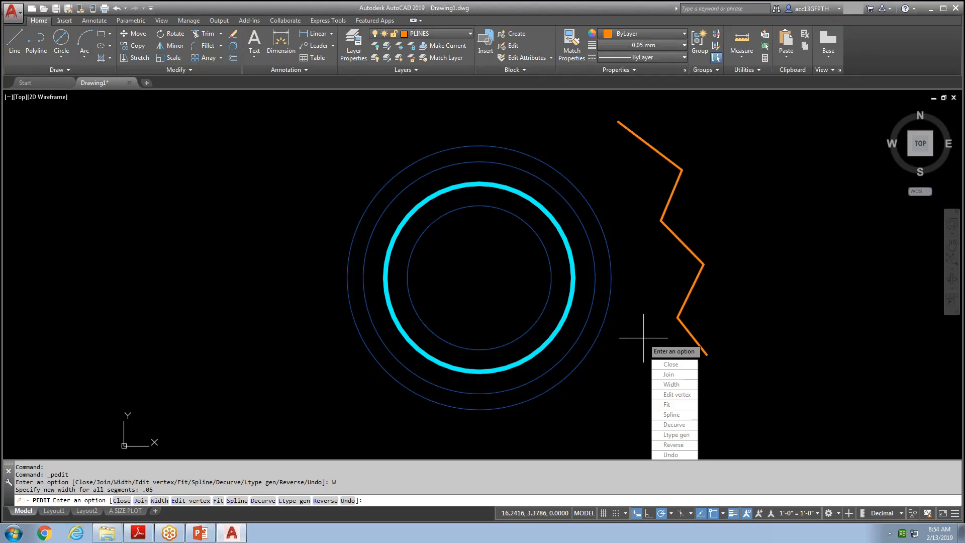
pyautogui.press('Escape')
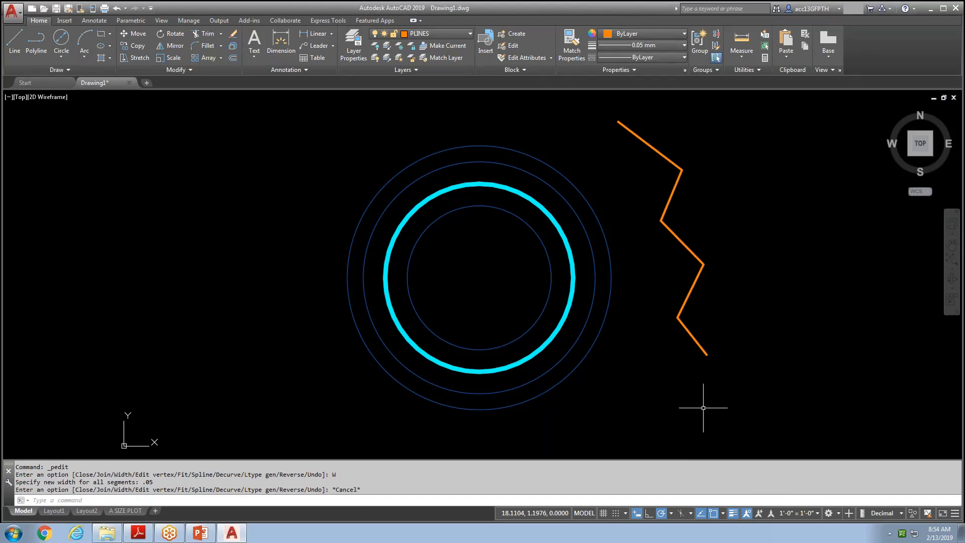
pyautogui.click(665, 156)
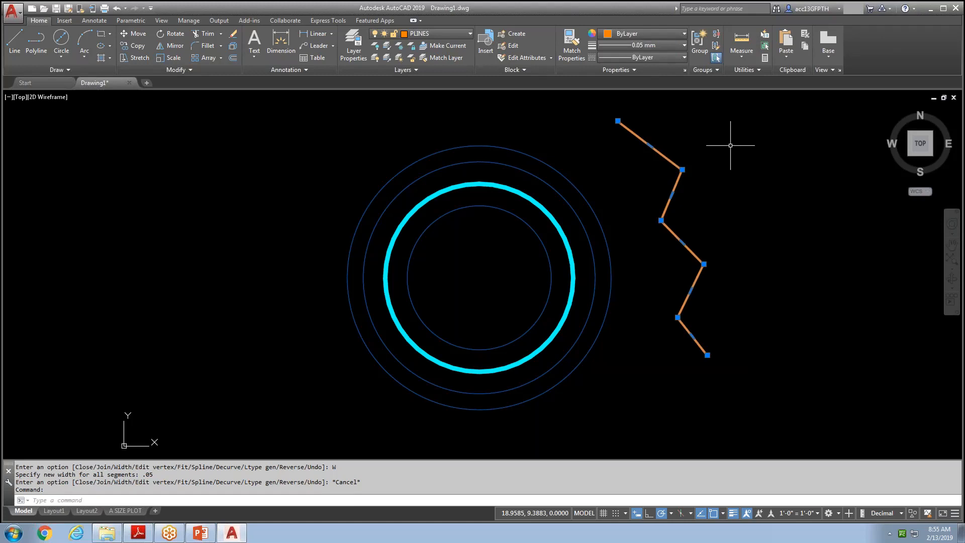
pyautogui.press('Delete')
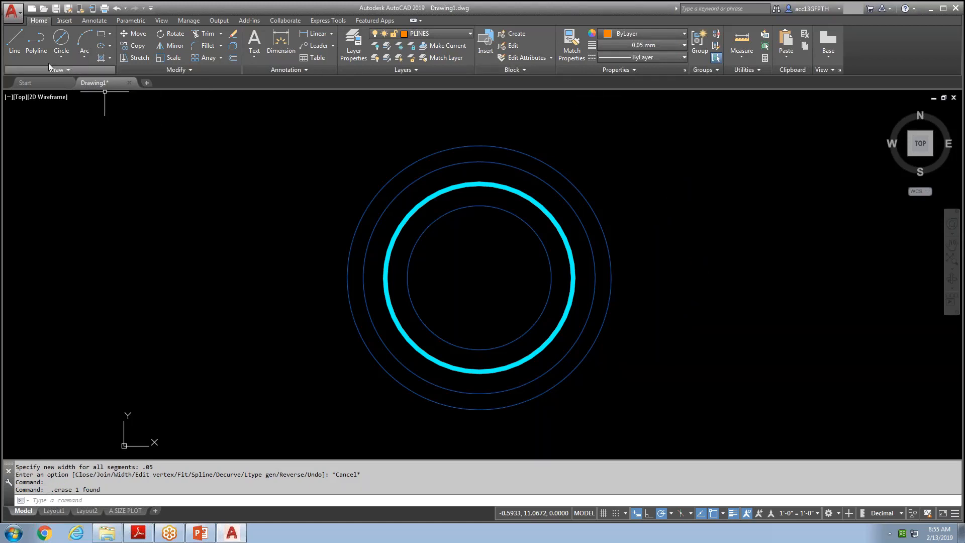
# Check whether Quadrant is among the enabled object snaps.
pyautogui.click(42, 50)
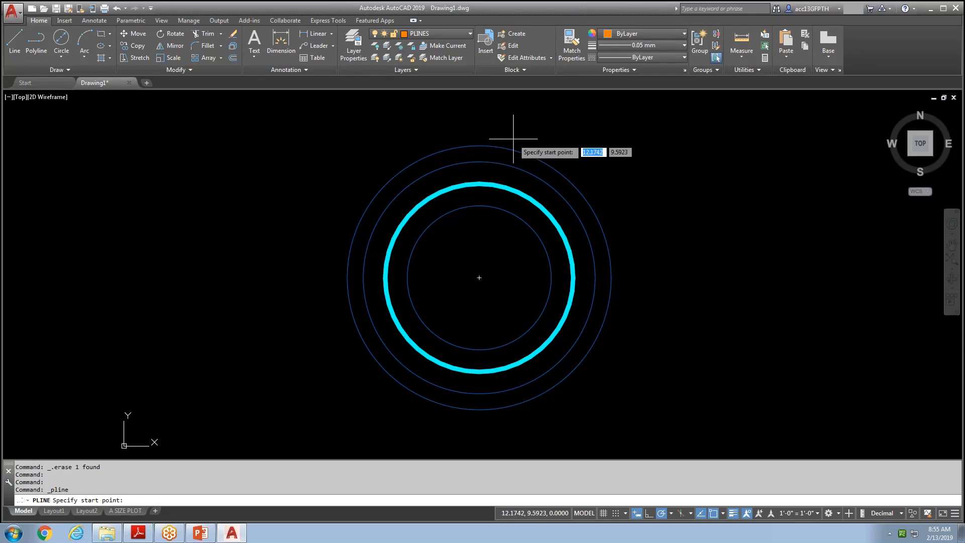
pyautogui.press('Escape')
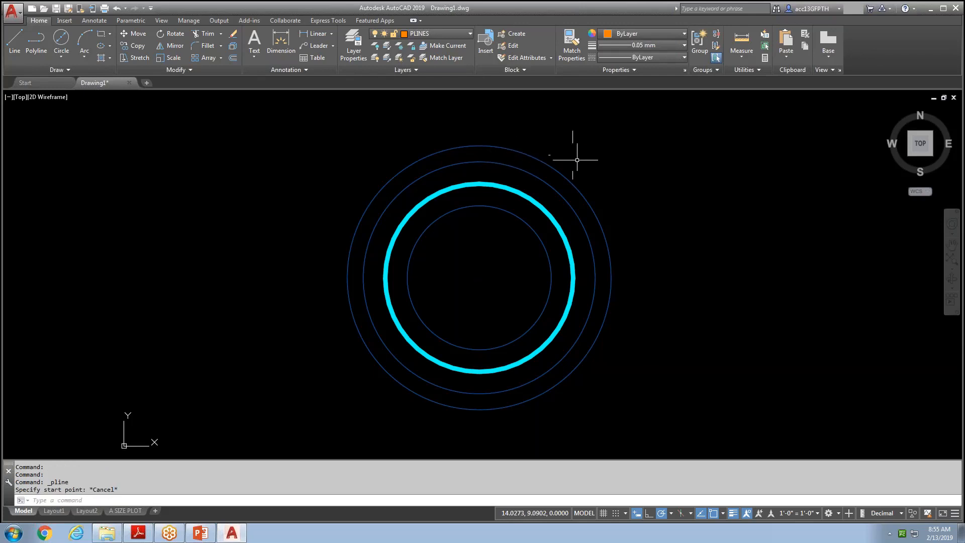
pyautogui.click(723, 514)
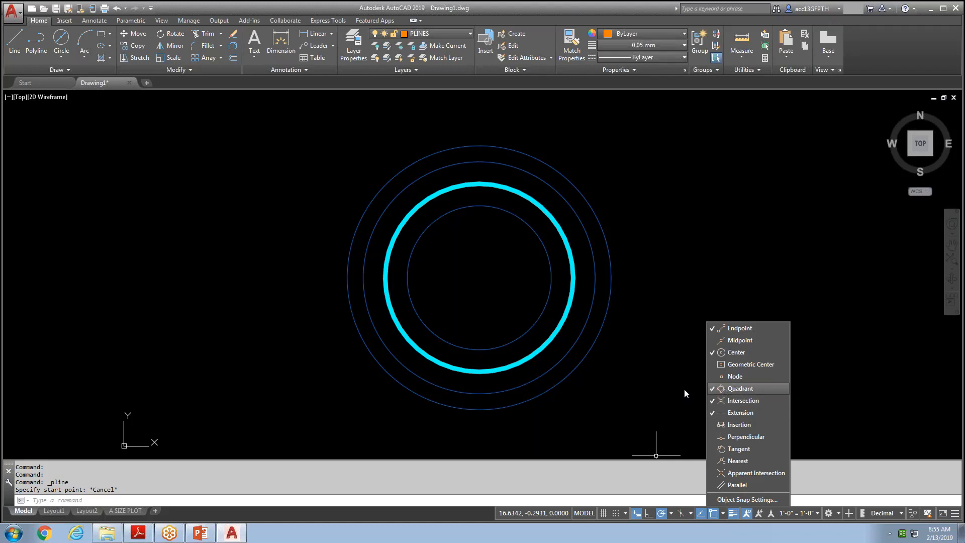
pyautogui.click(596, 412)
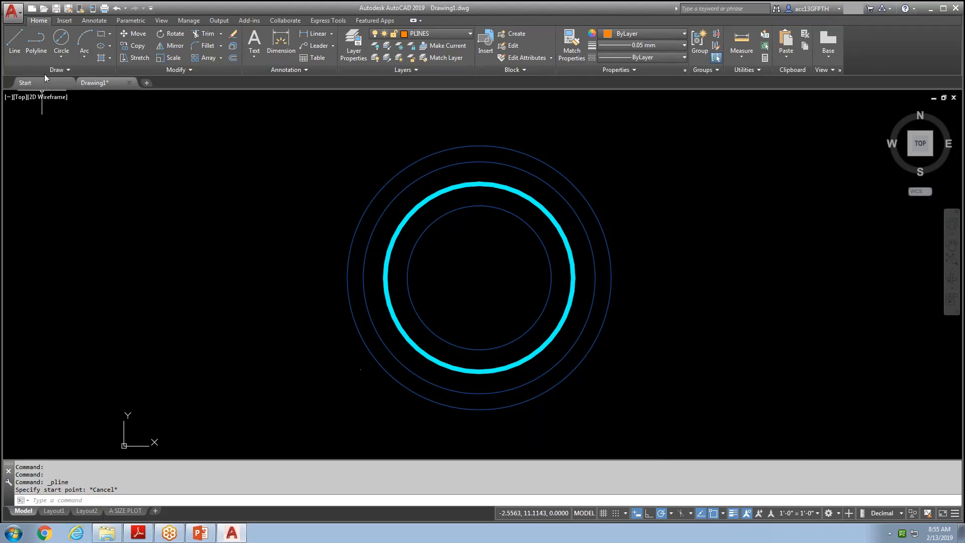
# Draw a .05 wide polyline from the outermost circle's top quadrant down to the top quadrant of the next circle inward.
pyautogui.click(35, 49)
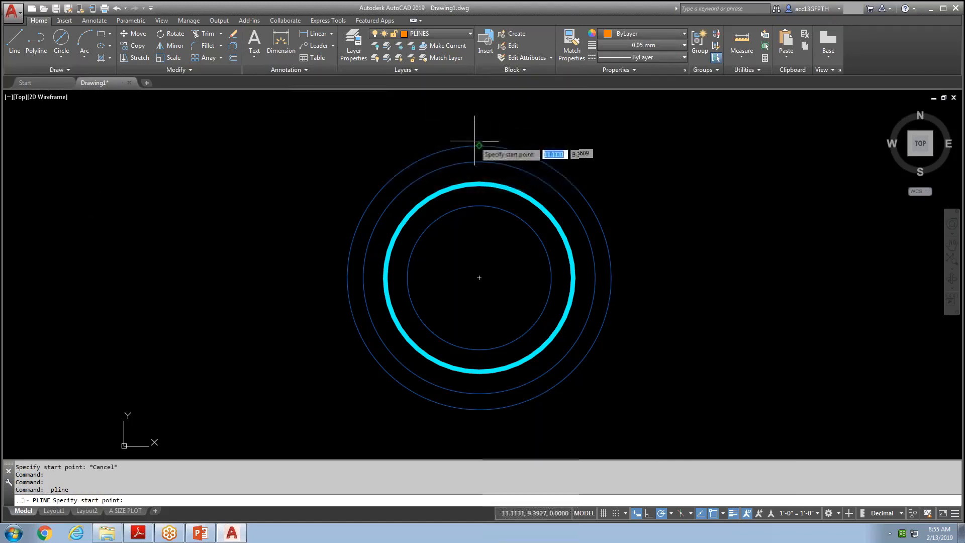
pyautogui.click(479, 184)
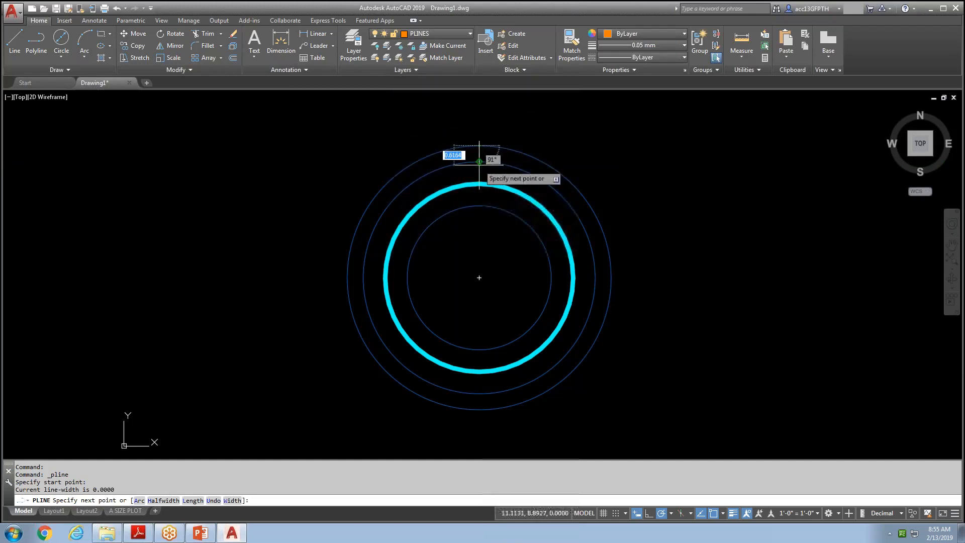
pyautogui.rightClick(560, 145)
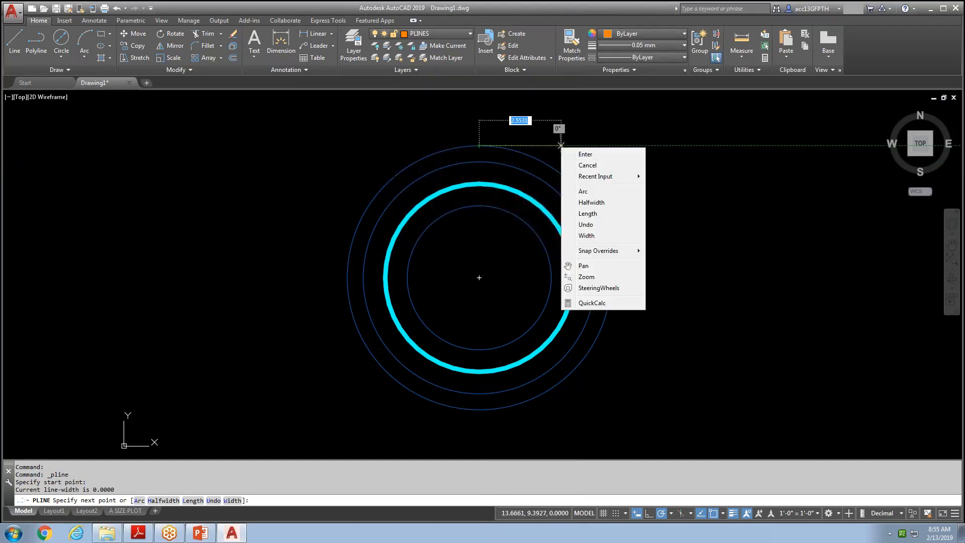
pyautogui.click(595, 235)
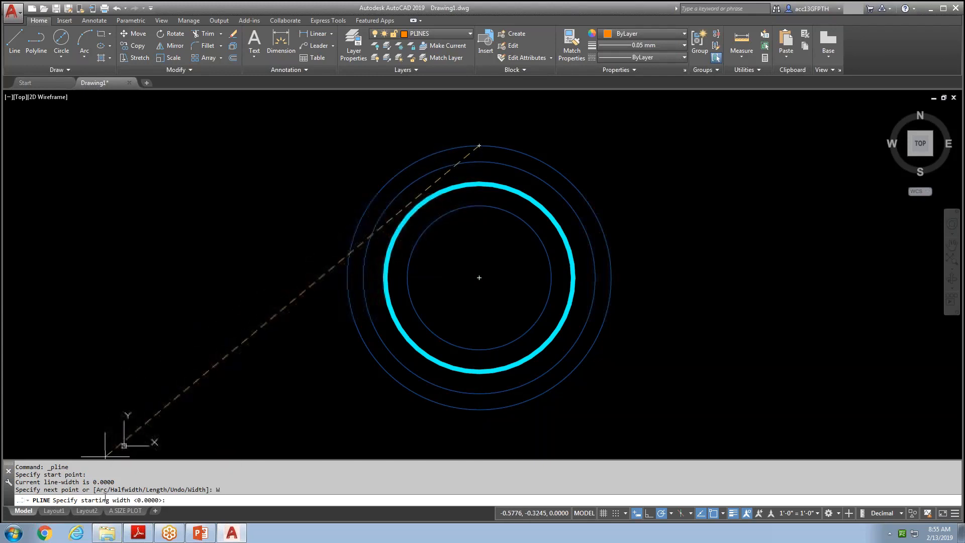
pyautogui.write('.05')
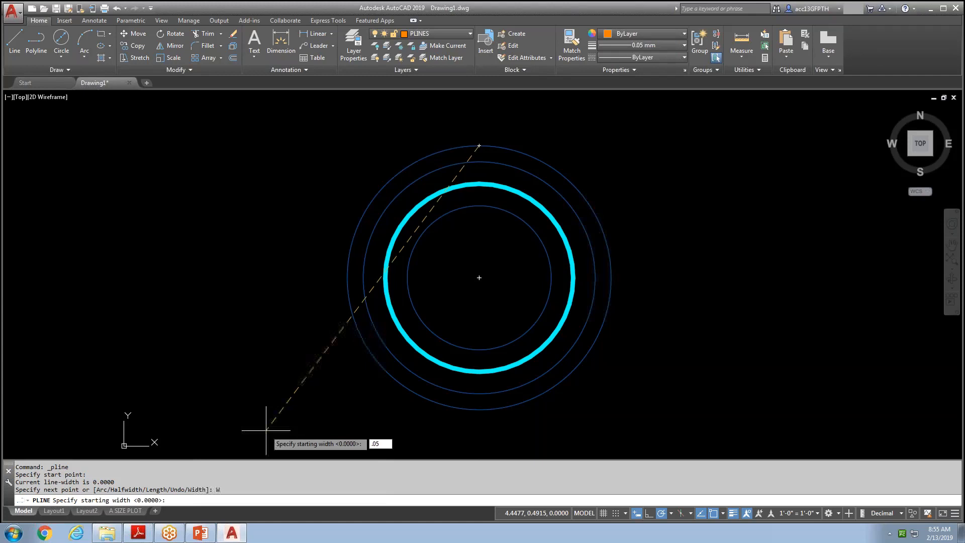
pyautogui.press('Return')
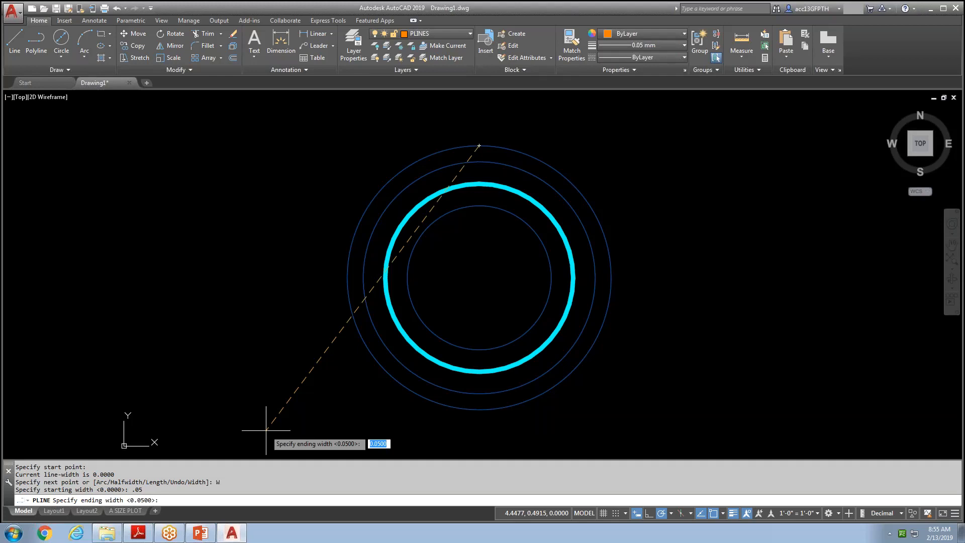
pyautogui.press('Return')
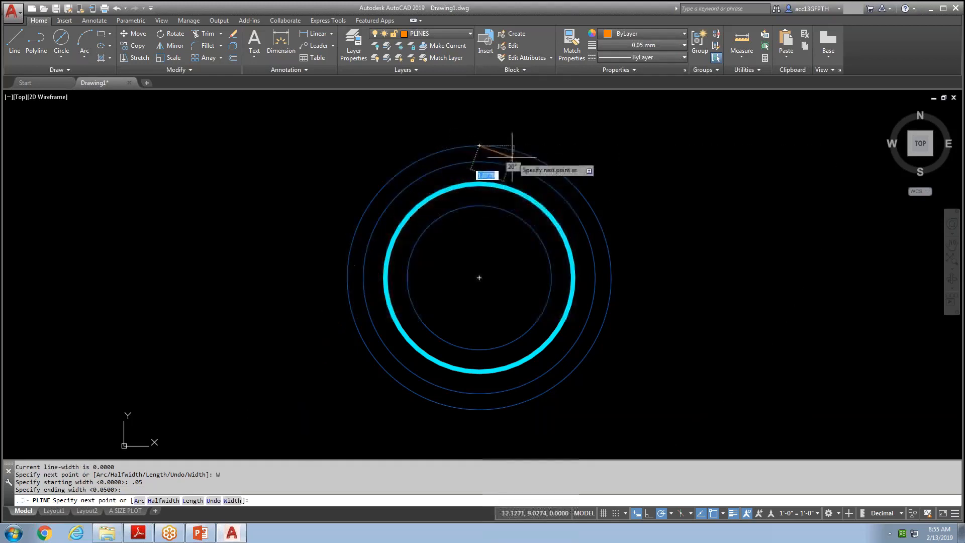
pyautogui.click(479, 162)
pyautogui.press('Escape')
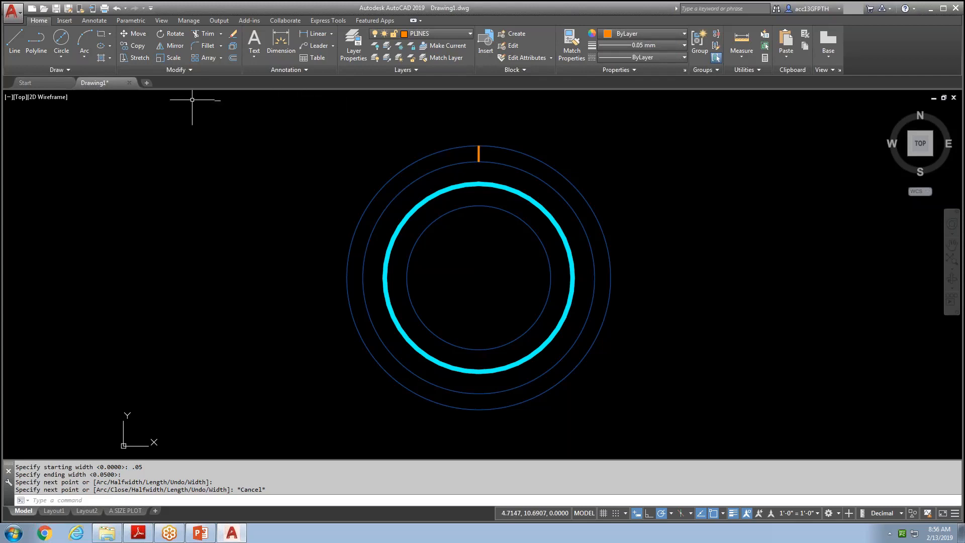
# Polar array the short wide polyline around the circles' common center with 48 items over 360 degrees.
pyautogui.click(220, 59)
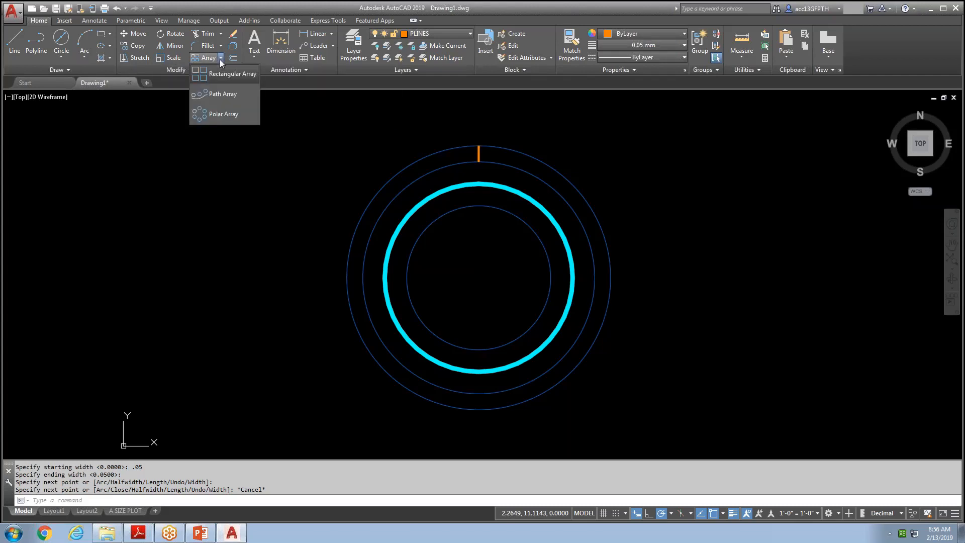
pyautogui.click(202, 117)
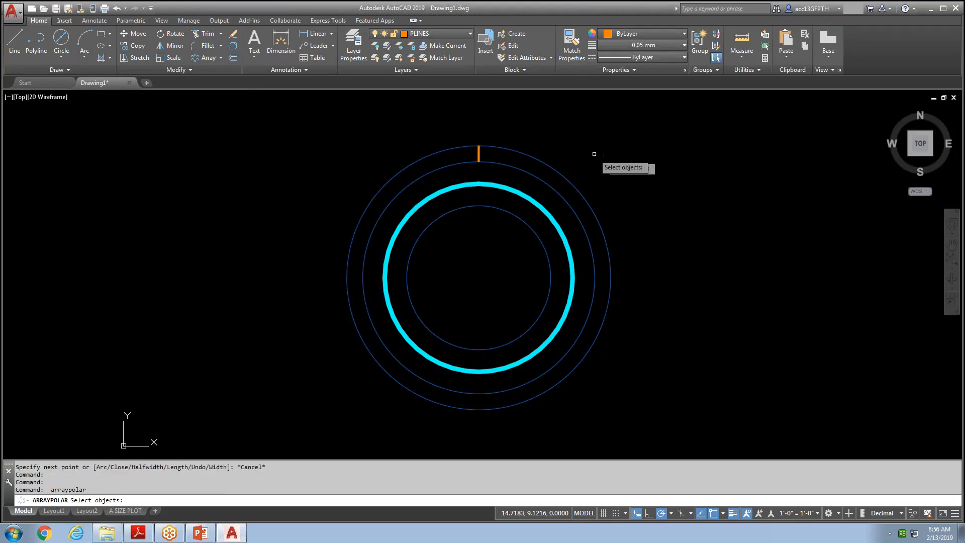
pyautogui.click(479, 152)
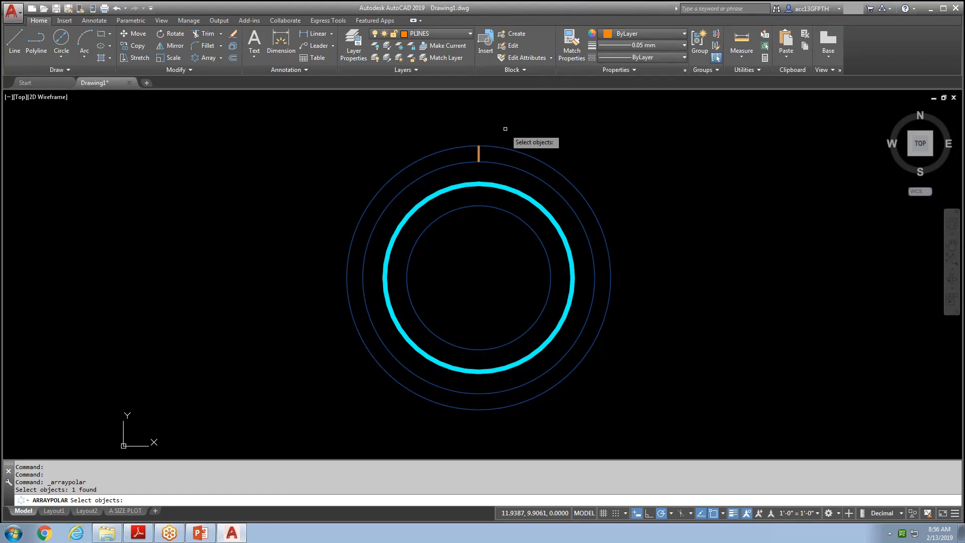
pyautogui.press('Return')
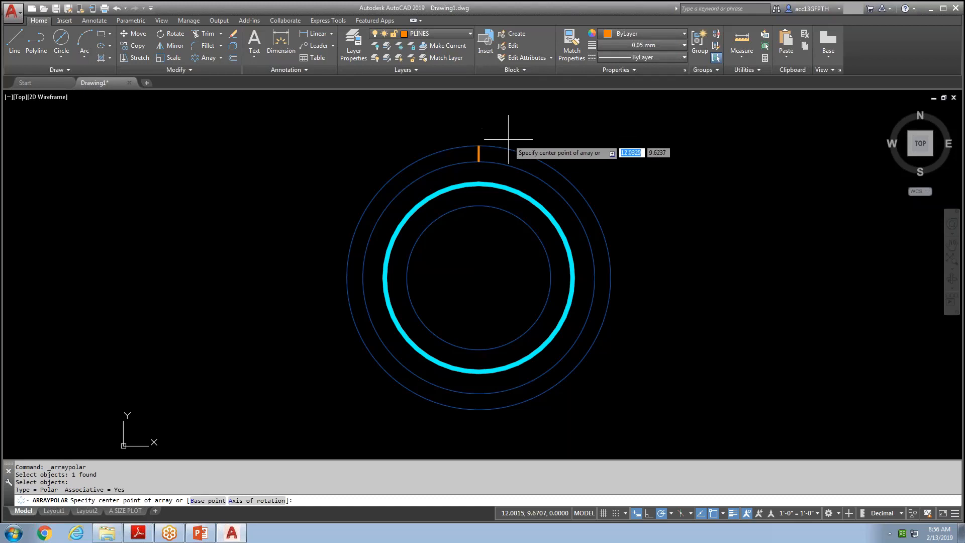
pyautogui.click(478, 277)
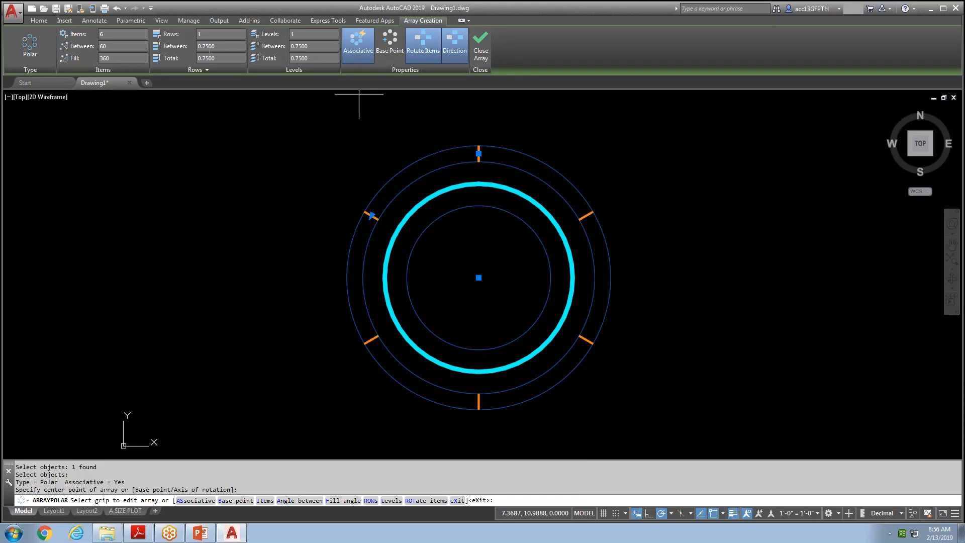
pyautogui.click(112, 34)
pyautogui.press('Return')
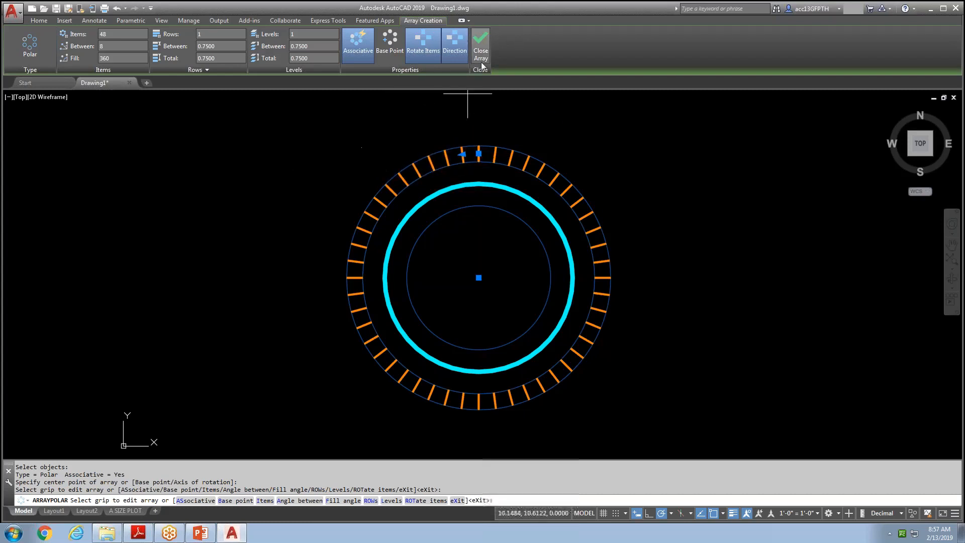
pyautogui.click(478, 41)
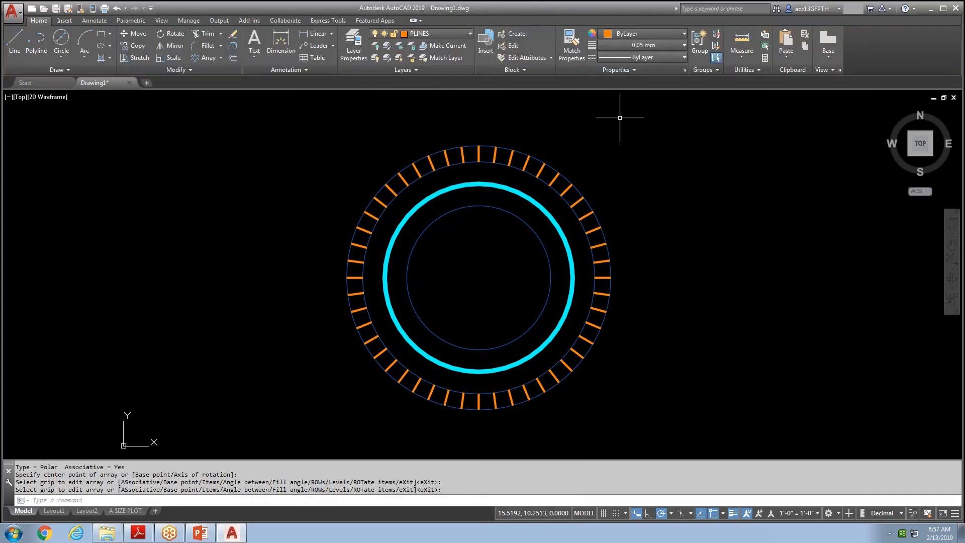
# Explode the polar array of wide polylines, comparing how its items select before and after.
pyautogui.click(576, 200)
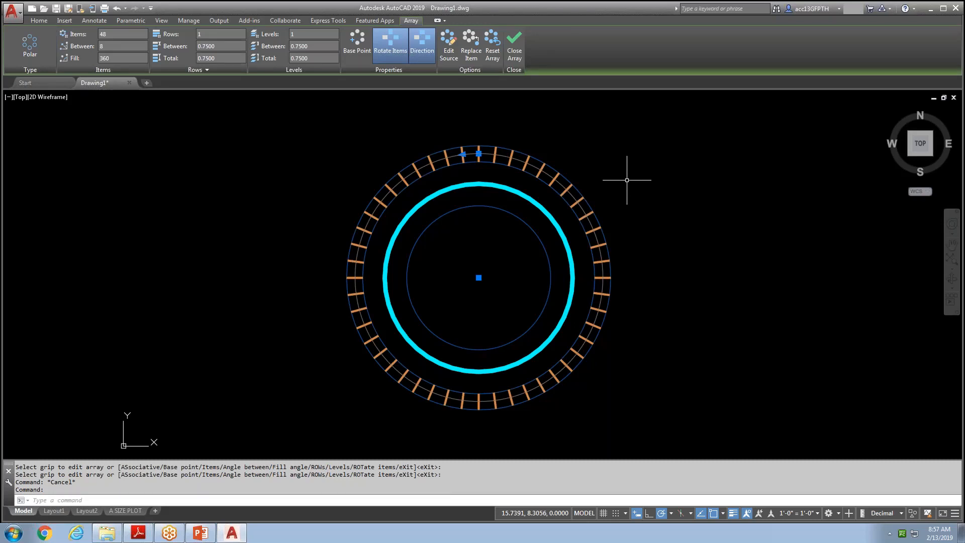
pyautogui.press('Escape')
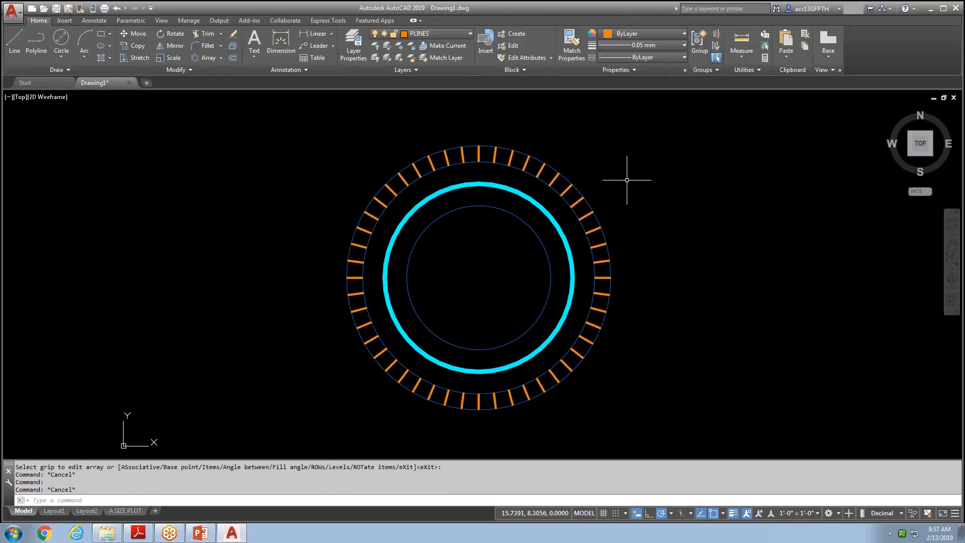
pyautogui.click(233, 48)
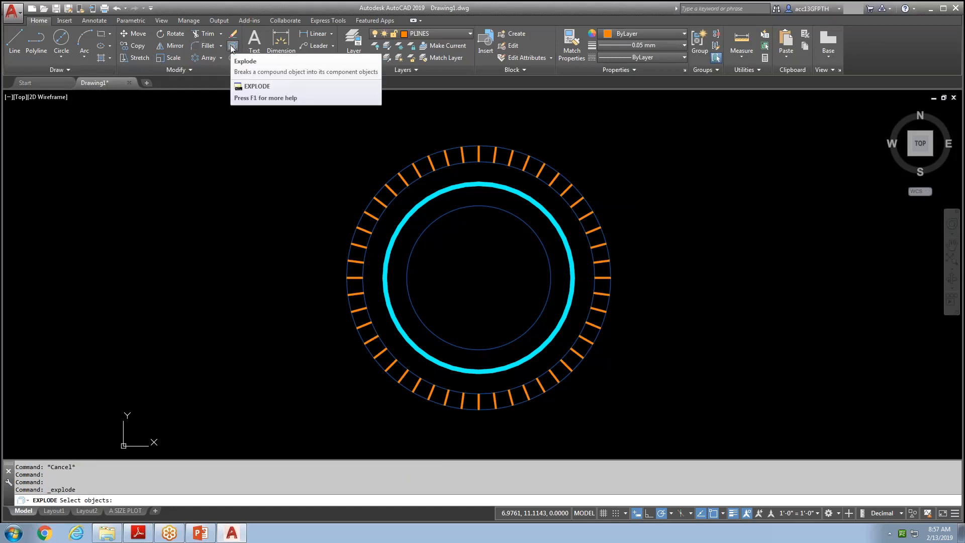
pyautogui.click(479, 159)
pyautogui.press('Return')
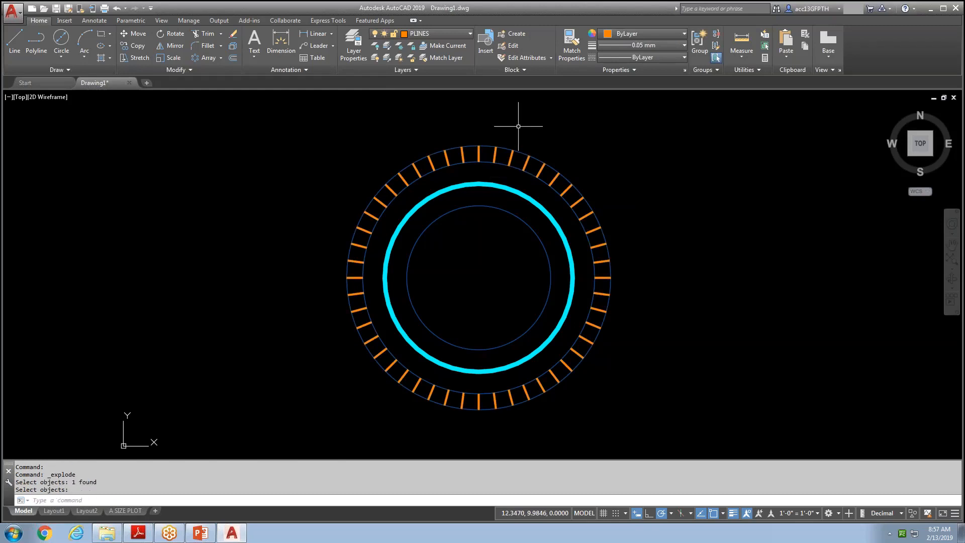
pyautogui.click(478, 154)
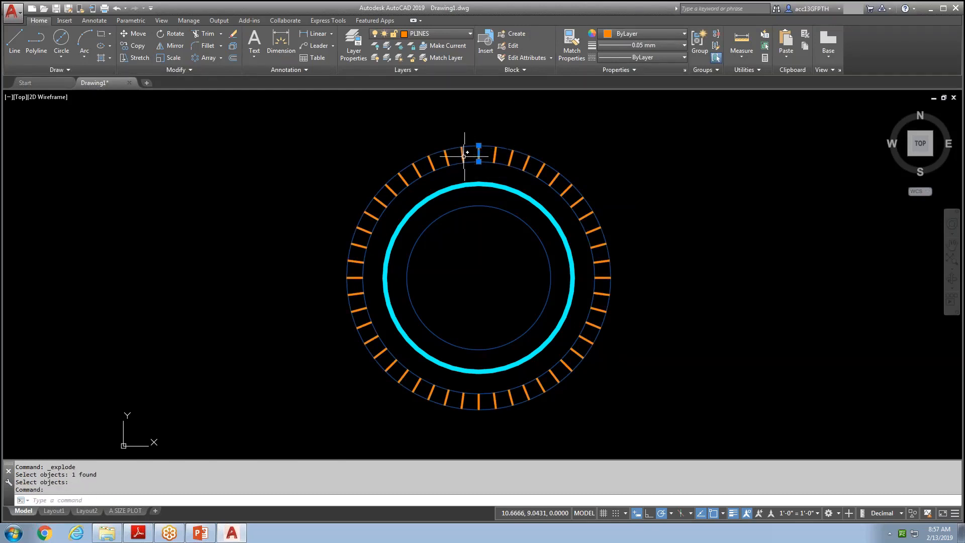
pyautogui.press('Escape')
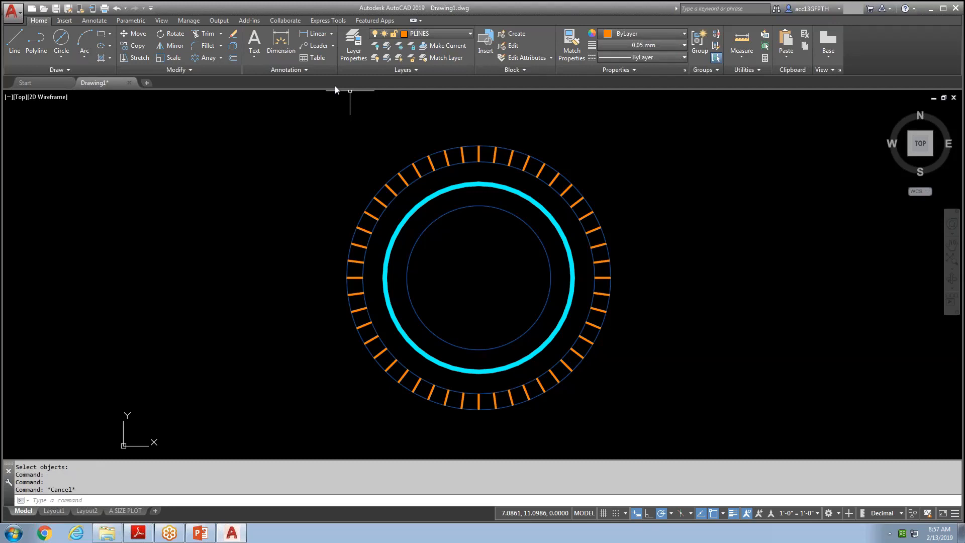
# Undo the explode and check how the polyline array selects, clearing the selection.
pyautogui.hotkey('ctrl', 'z')
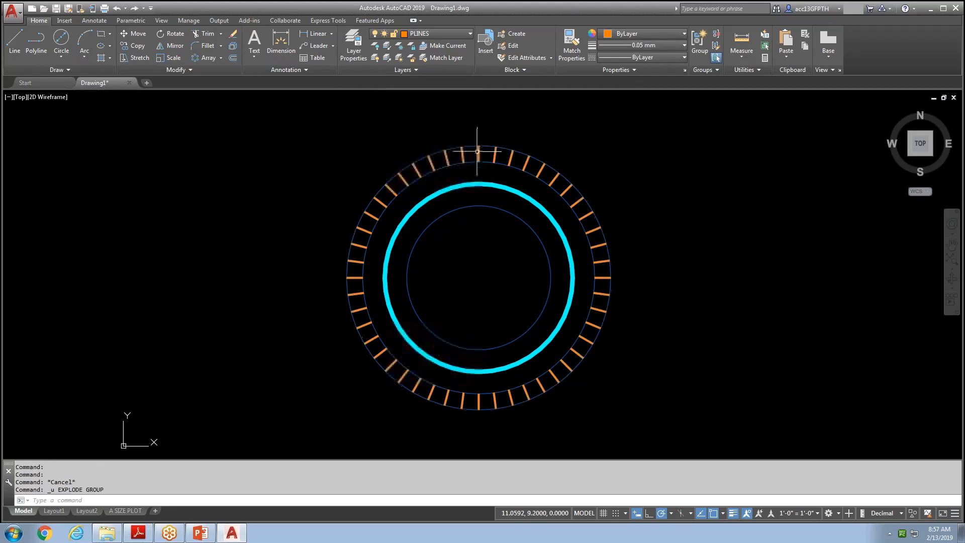
pyautogui.click(476, 153)
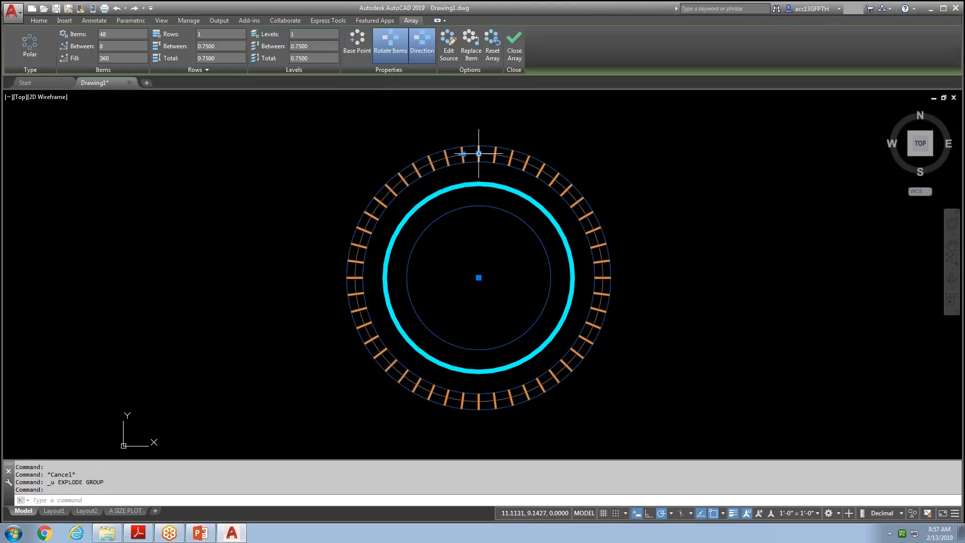
pyautogui.press('Escape')
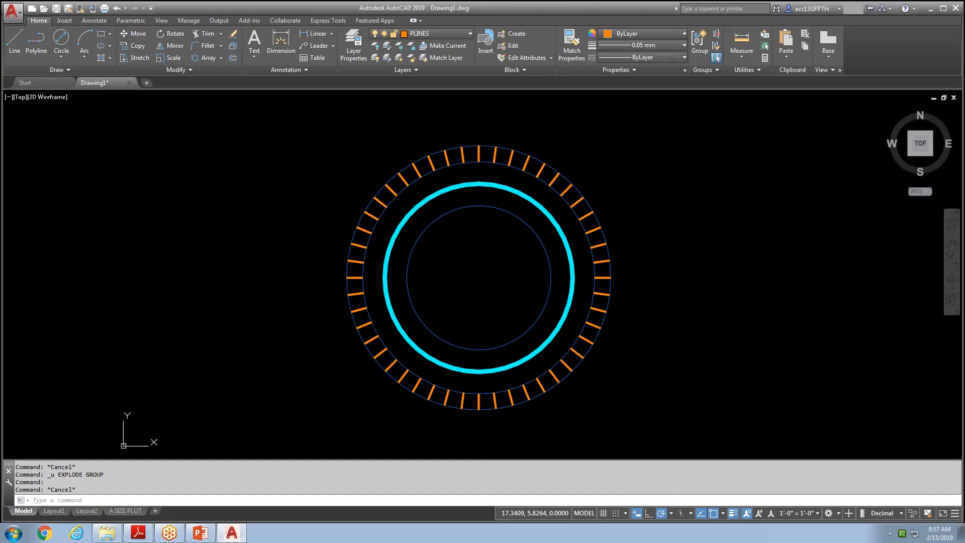
# On the LINES layer, draw a vertical line from the second-largest circle's top quadrant to the top of the donut.
pyautogui.click(470, 33)
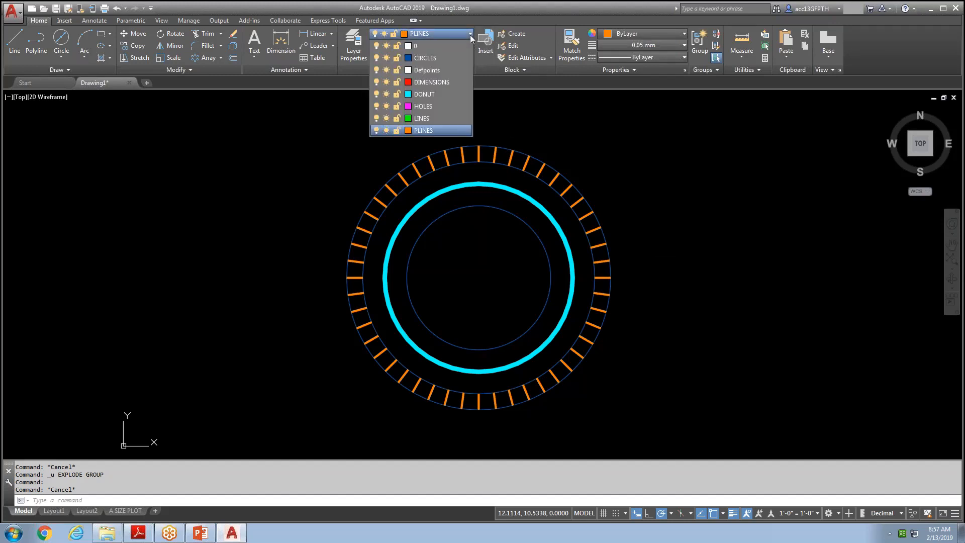
pyautogui.click(430, 119)
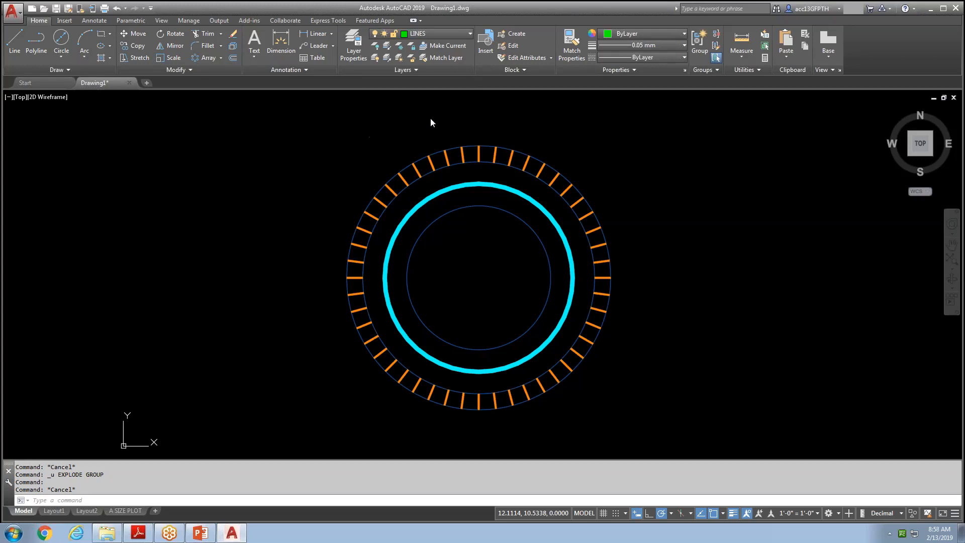
pyautogui.click(14, 41)
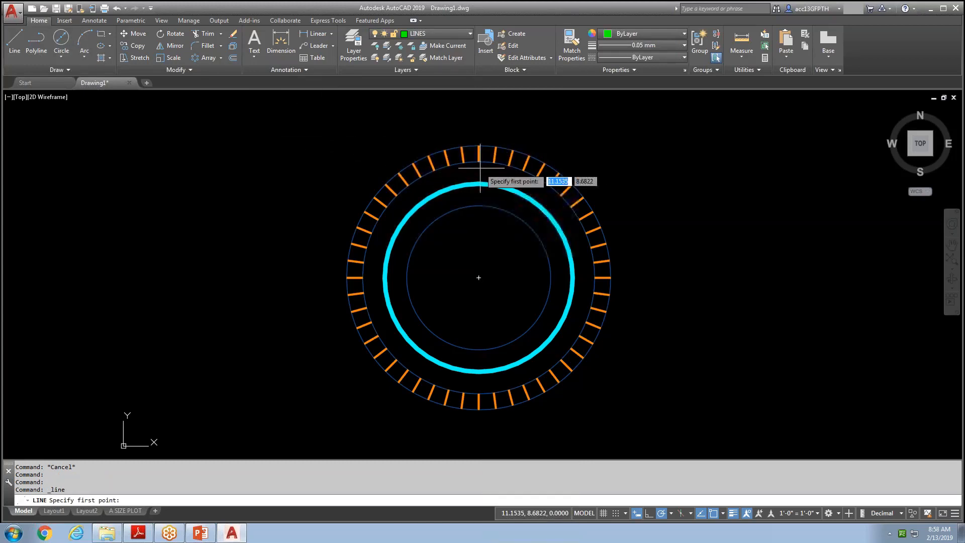
pyautogui.click(478, 147)
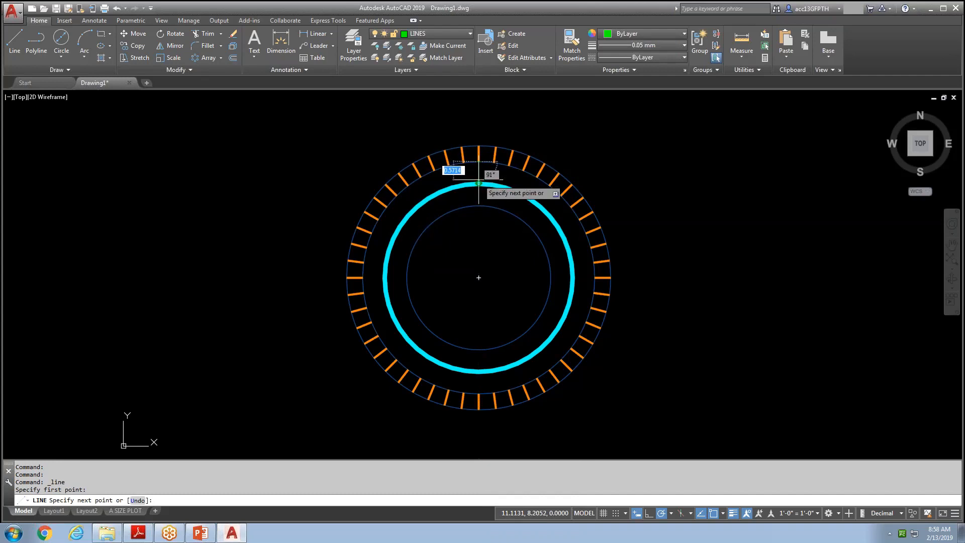
pyautogui.click(478, 184)
pyautogui.press('Escape')
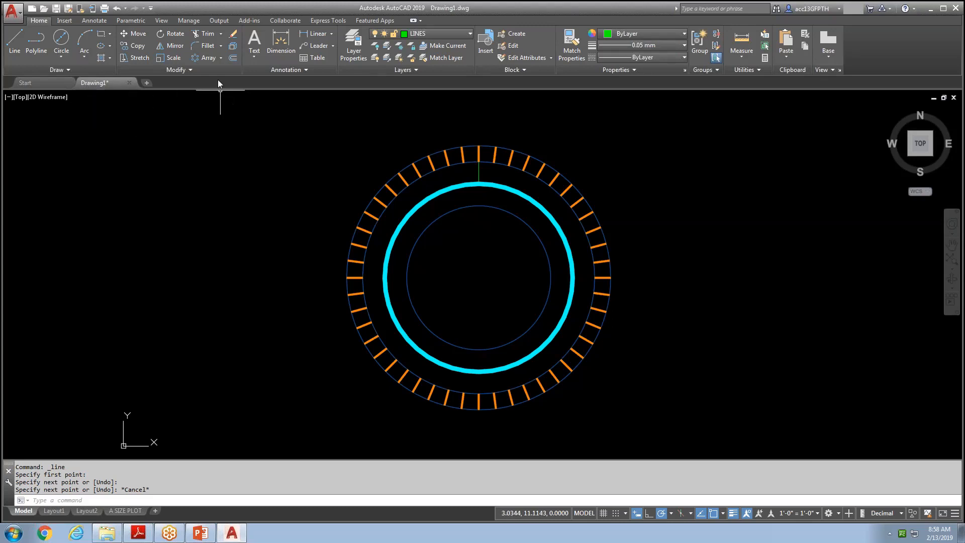
# Polar array the short green line around the circles' common center with 24 items over 360 degrees.
pyautogui.click(212, 58)
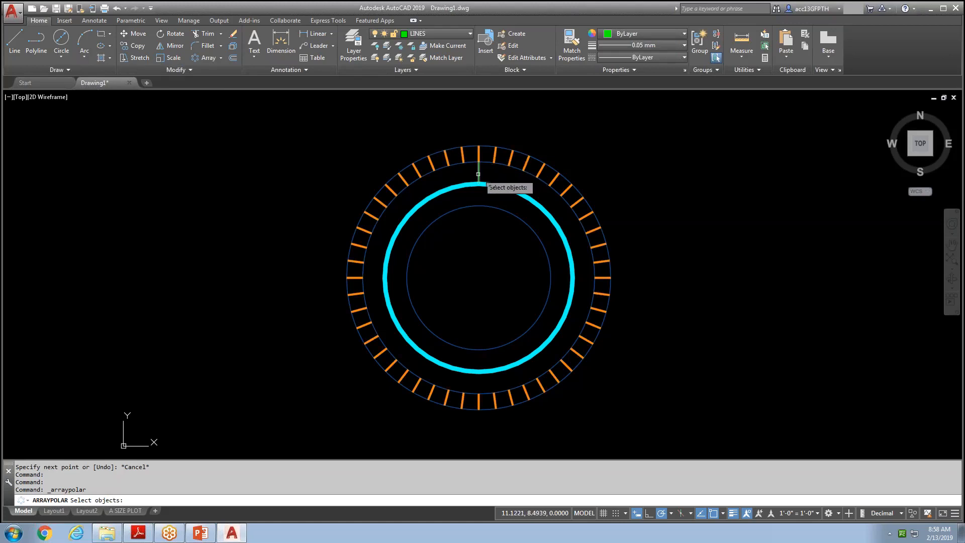
pyautogui.click(477, 174)
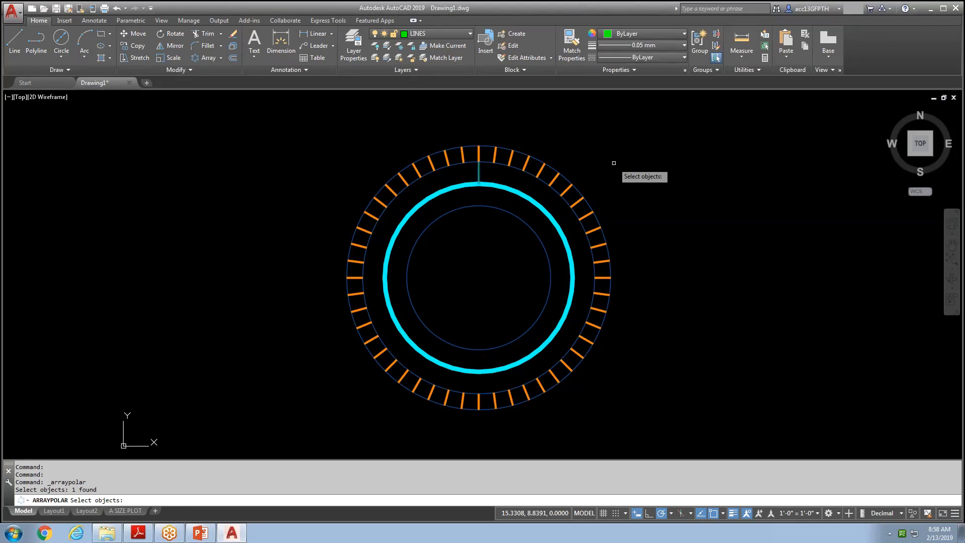
pyautogui.press('Return')
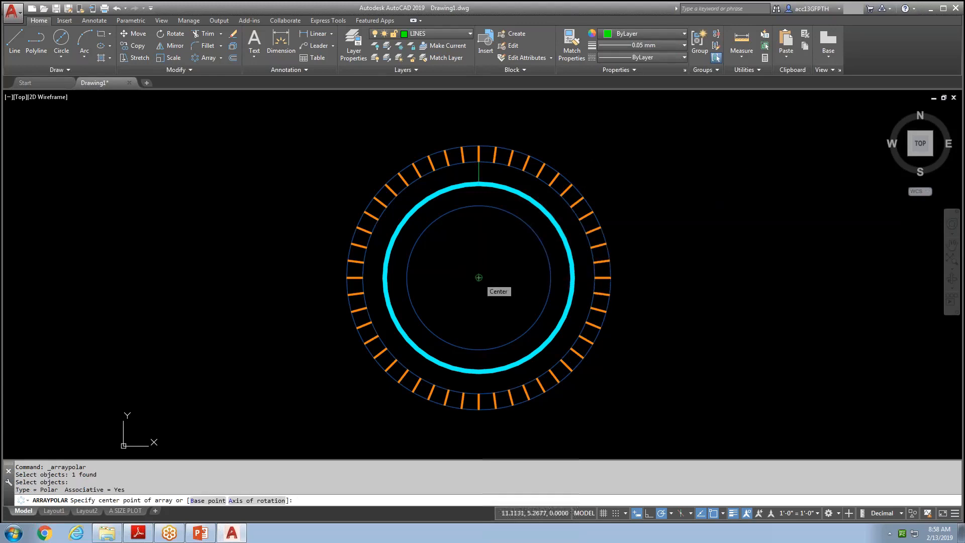
pyautogui.click(479, 278)
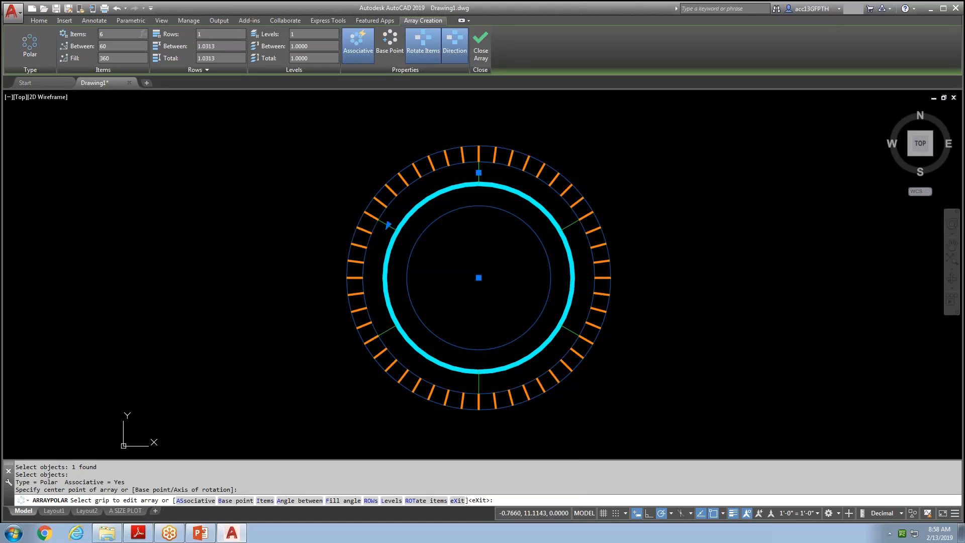
pyautogui.press('Return')
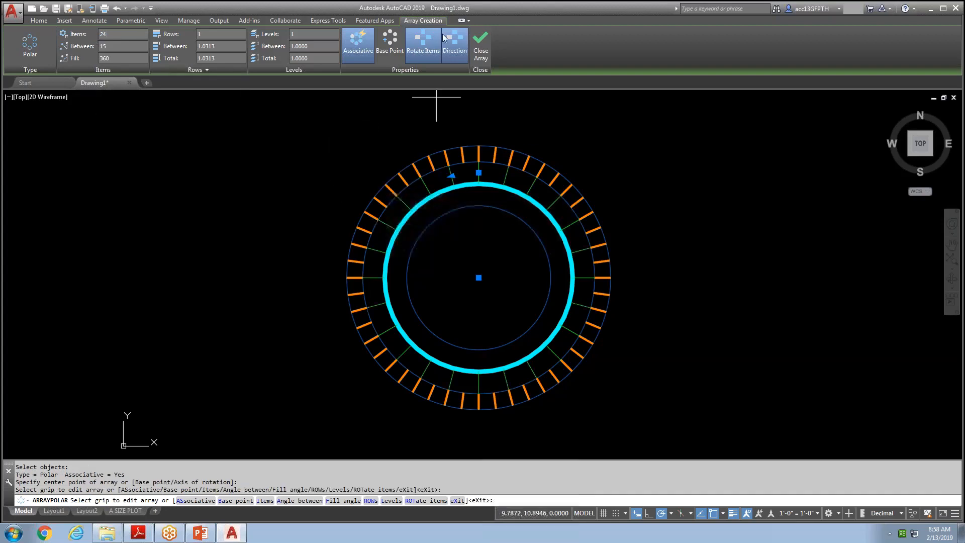
pyautogui.click(480, 46)
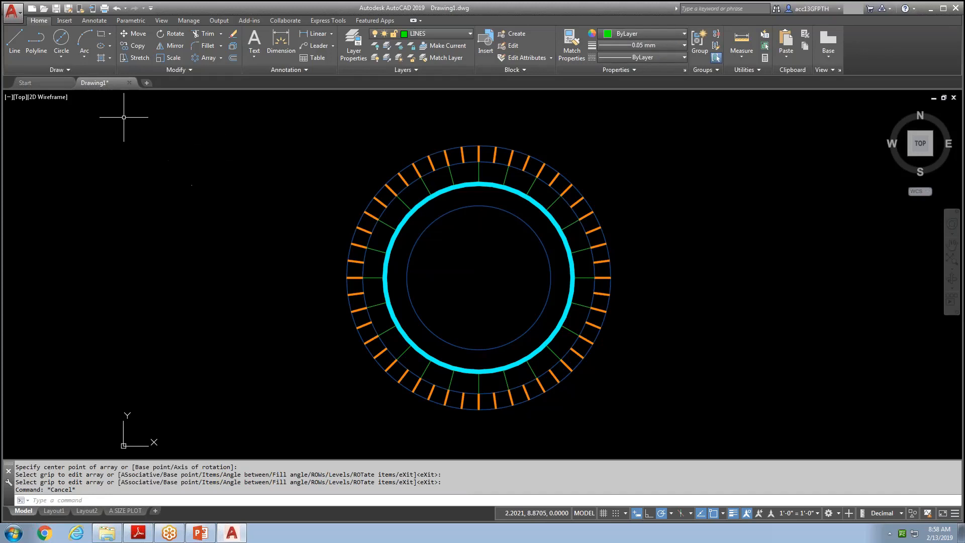
# Save the drawing to the Desktop as DRAWING H.
pyautogui.click(68, 9)
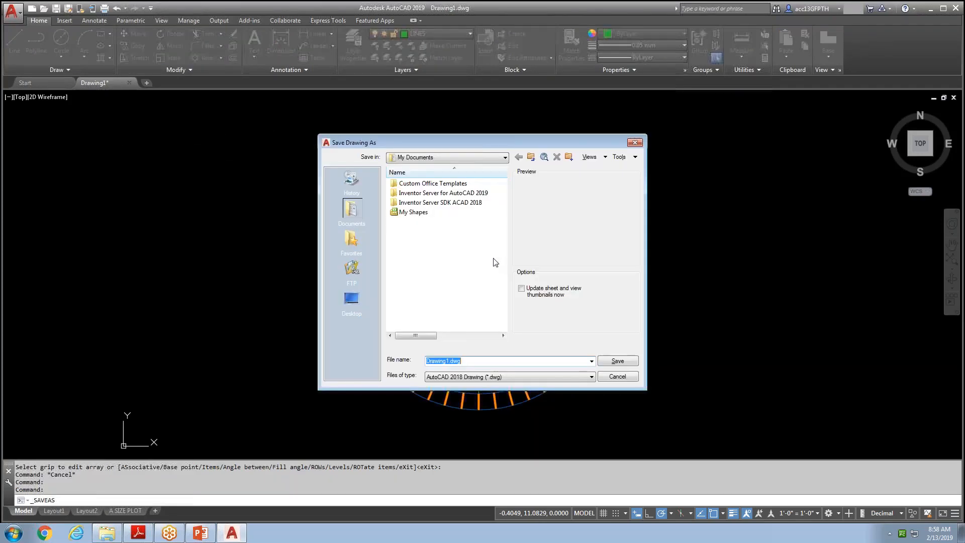
pyautogui.click(351, 299)
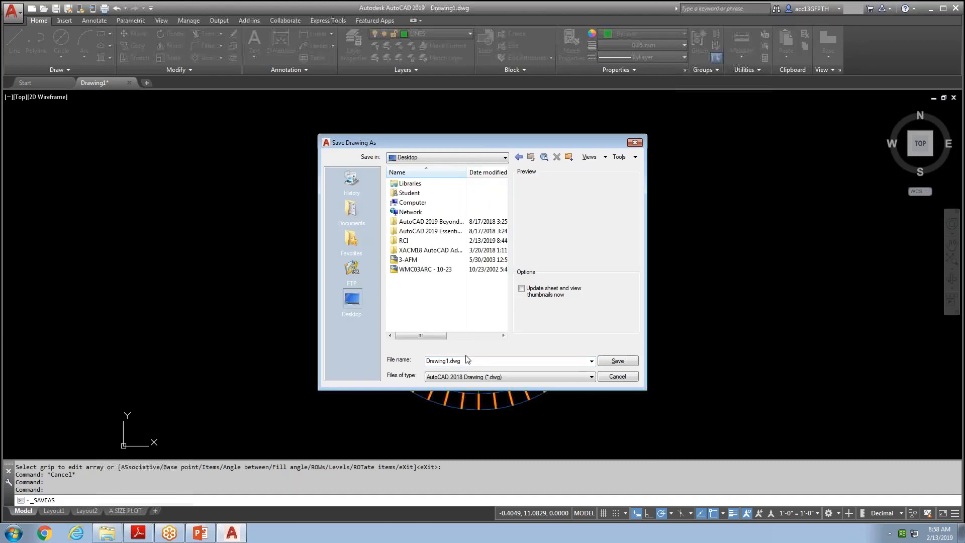
pyautogui.write('Drawing')
pyautogui.press('BackSpace')
pyautogui.press('BackSpace')
pyautogui.press('BackSpace')
pyautogui.press('BackSpace')
pyautogui.press('BackSpace')
pyautogui.write('RAWING H')
pyautogui.press('Return')
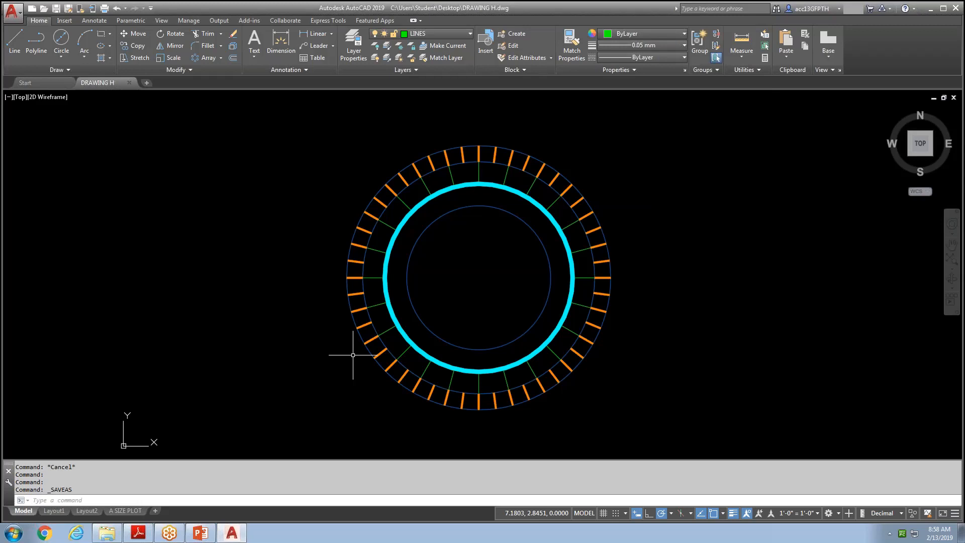